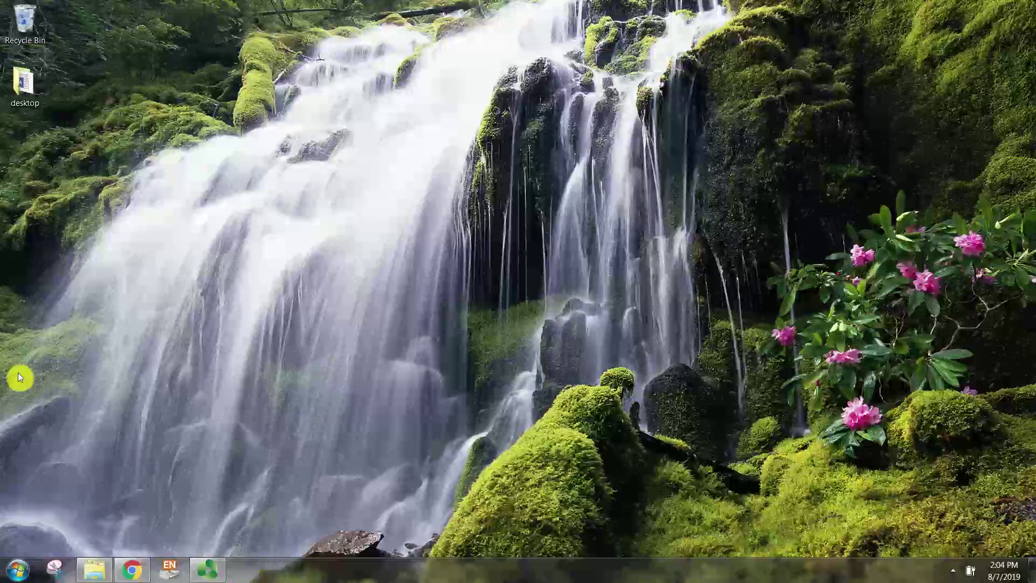
Step: Launch Stata 15 SE from the installed programs and bring up its dialog for opening a file
{"action": "left_click", "coordinate": [21, 567]}
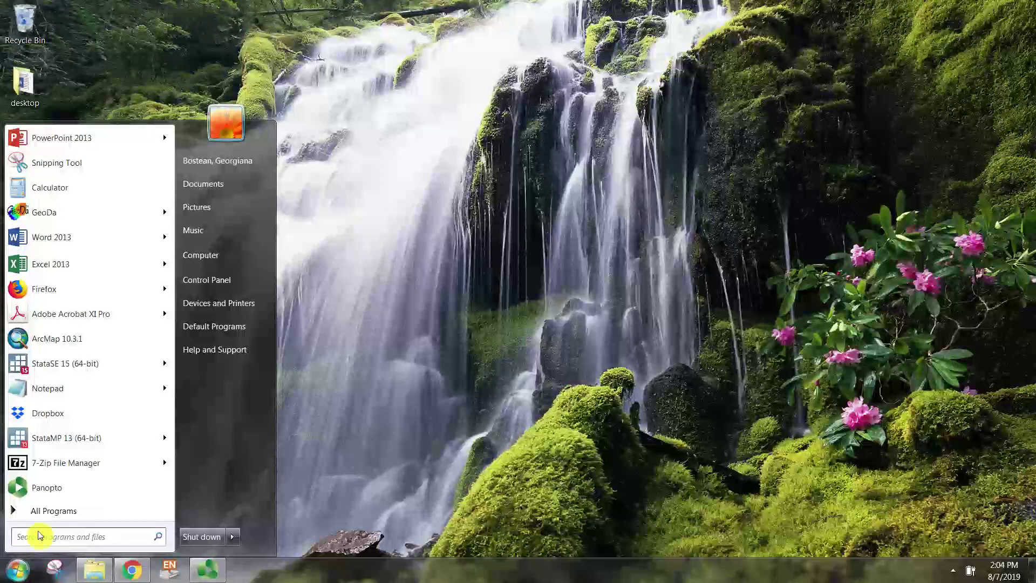
{"action": "left_click", "coordinate": [81, 510]}
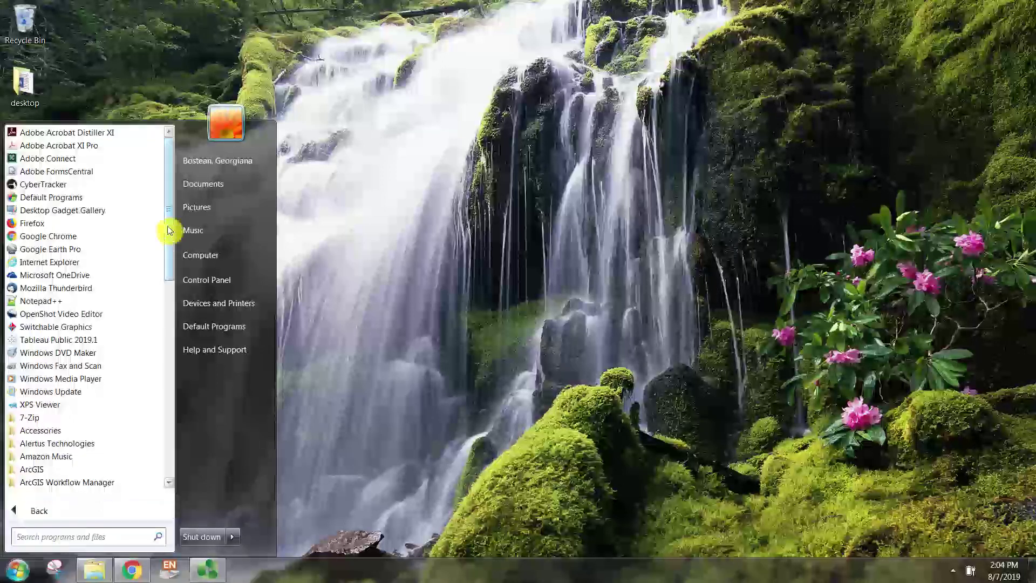
{"action": "left_click_drag", "start_coordinate": [169, 230], "coordinate": [165, 426]}
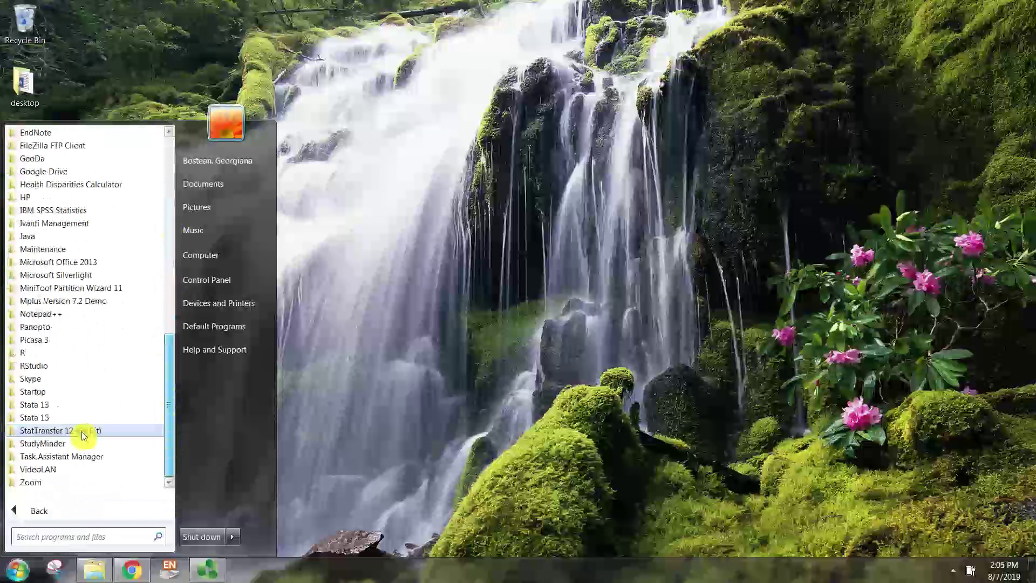
{"action": "left_click", "coordinate": [54, 420]}
{"action": "left_click", "coordinate": [49, 445]}
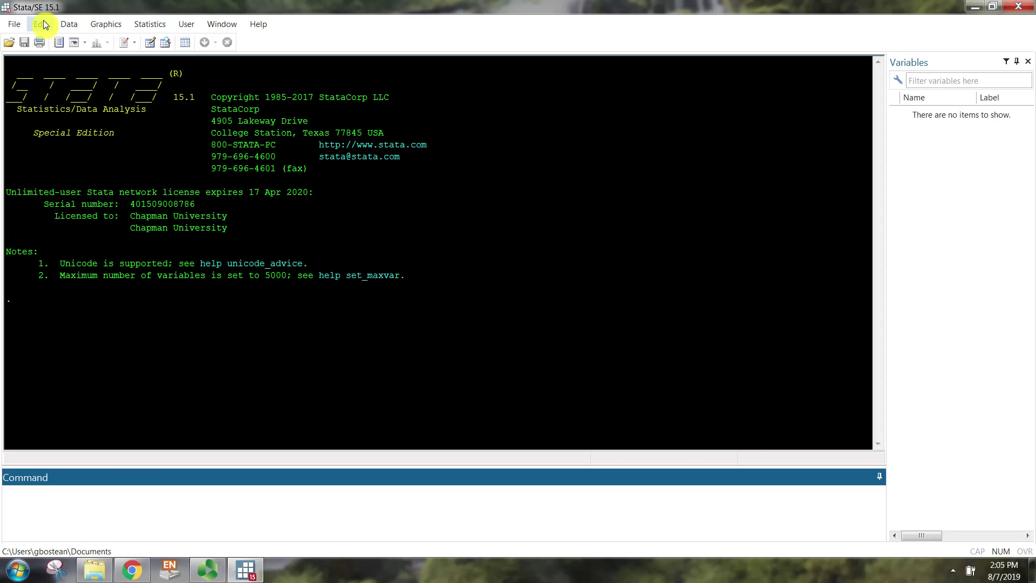
{"action": "left_click", "coordinate": [15, 24]}
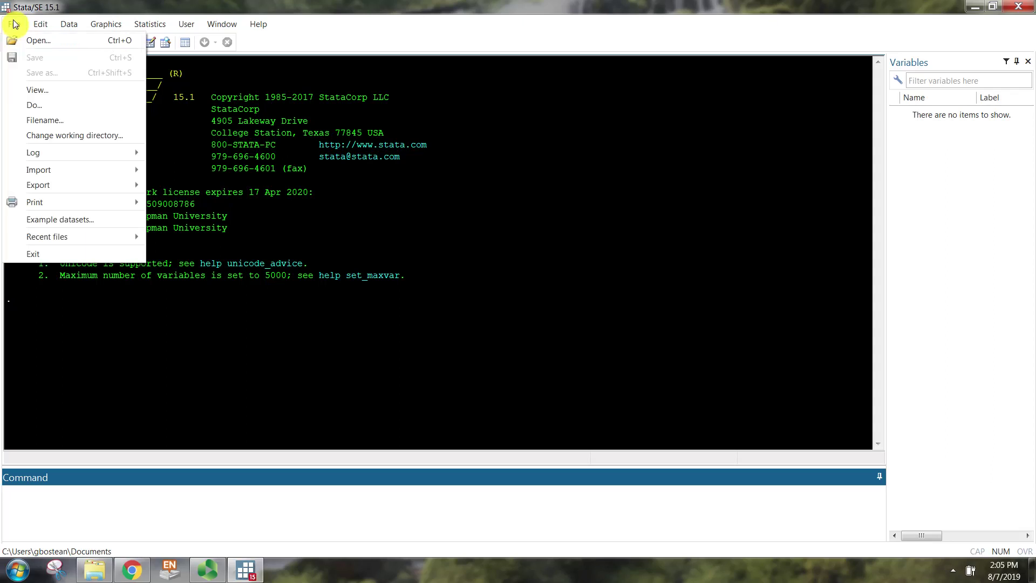
{"action": "left_click", "coordinate": [40, 43]}
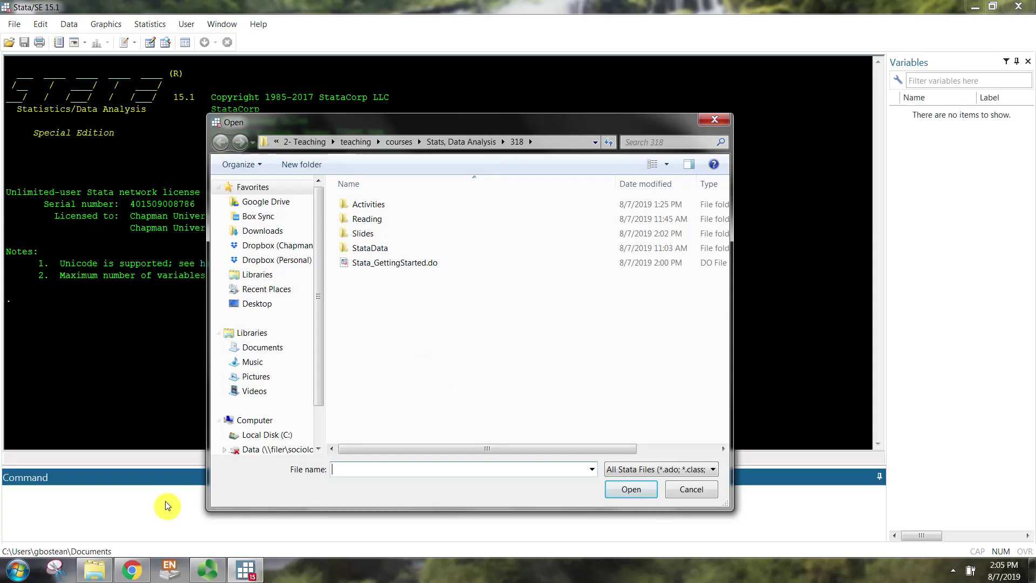
Step: Switch to Chrome and search the web in a new tab for "statistics for social understanding"
{"action": "left_click", "coordinate": [143, 580]}
{"action": "left_click", "coordinate": [81, 7]}
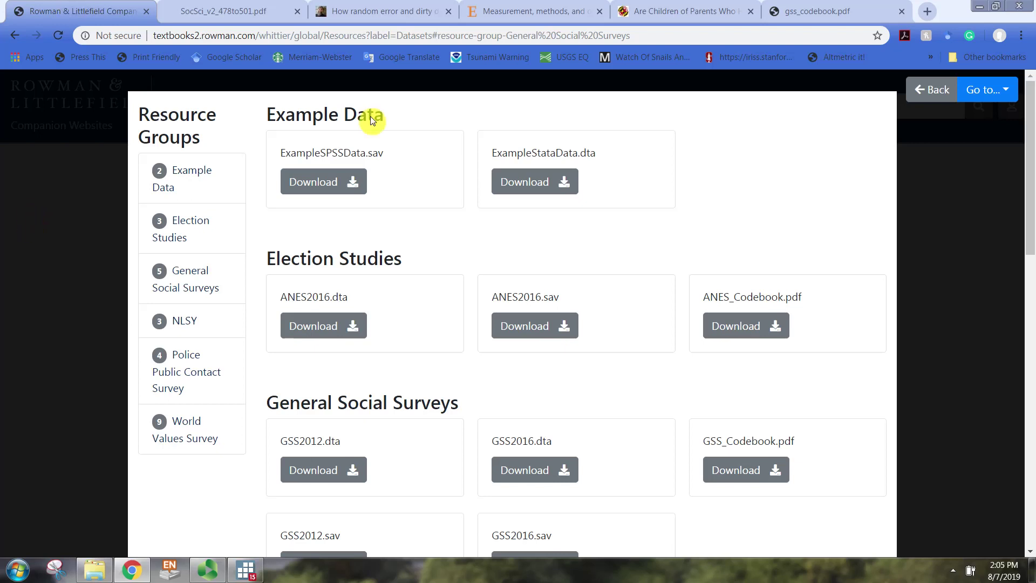
{"action": "left_click", "coordinate": [927, 11]}
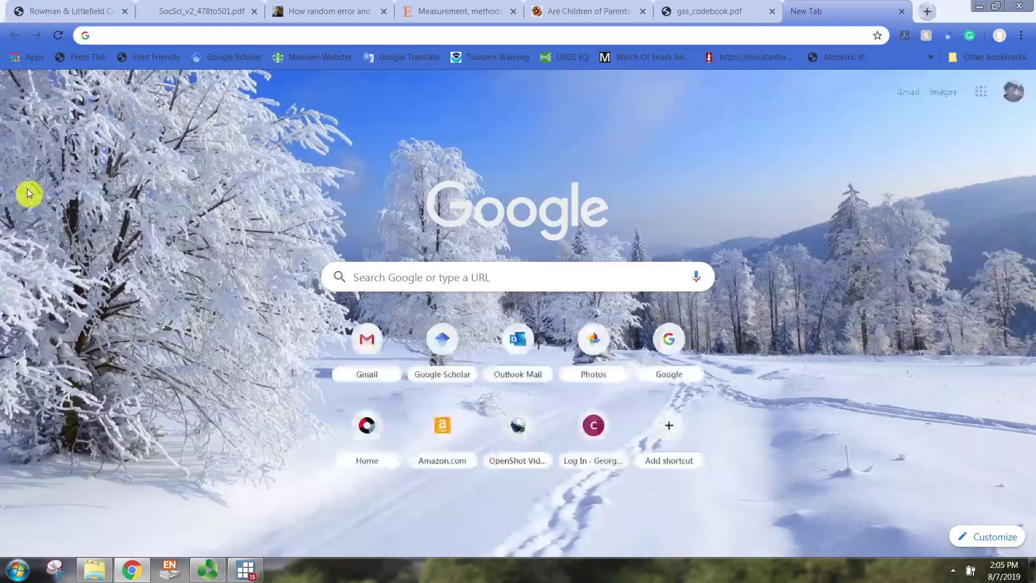
{"action": "type", "text": "stat"}
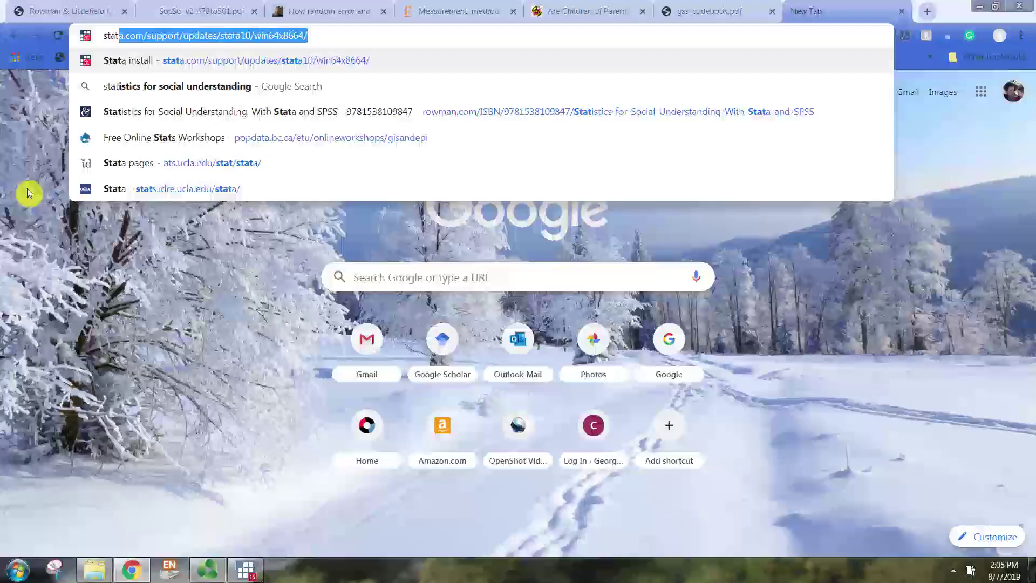
{"action": "type", "text": "istic"}
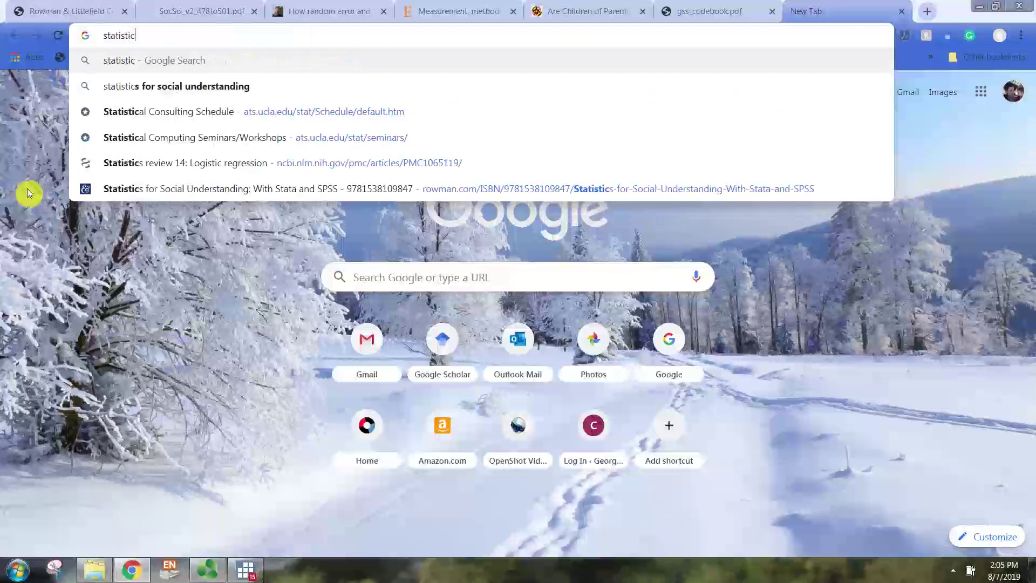
{"action": "key", "text": "Down"}
{"action": "key", "text": "Return"}
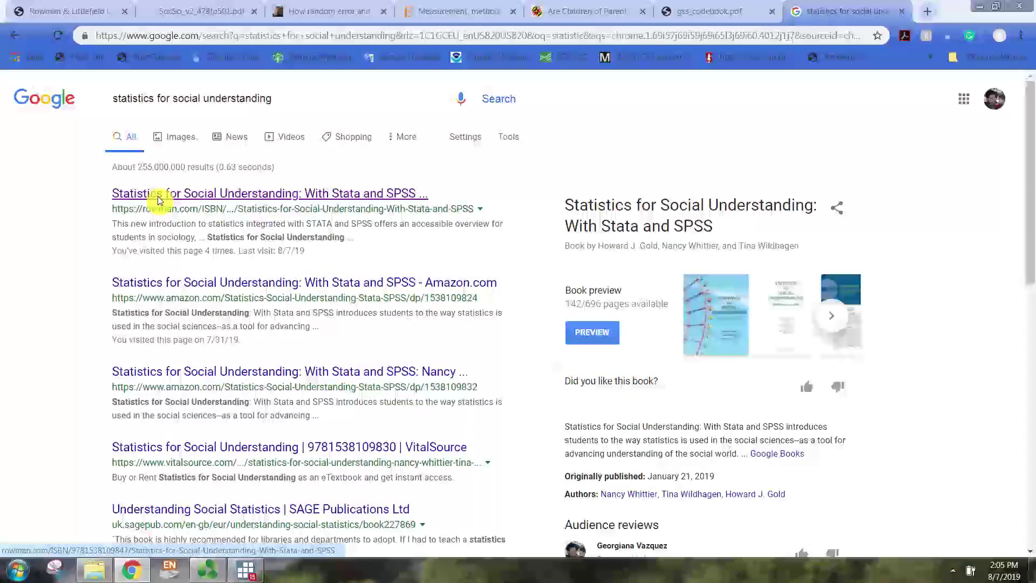
Step: Go from the publisher's page for Statistics for Social Understanding to the Datasets page of its Companion Website
{"action": "left_click", "coordinate": [158, 200]}
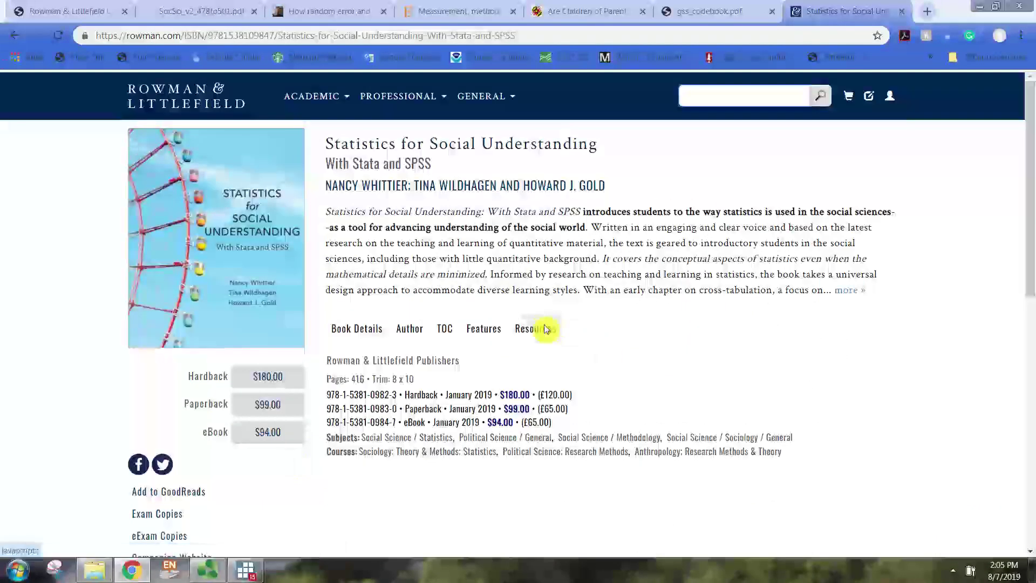
{"action": "left_click", "coordinate": [545, 329]}
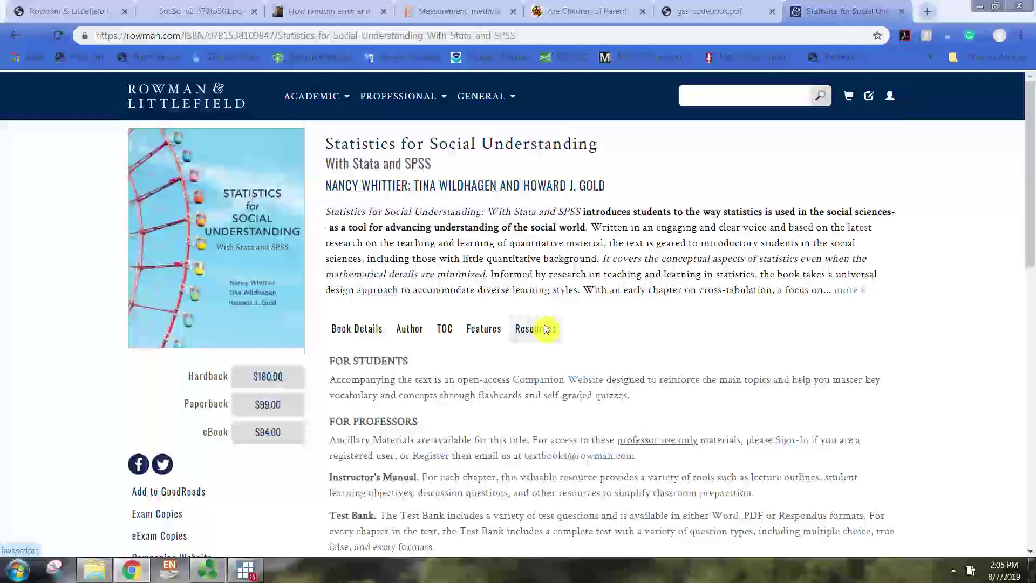
{"action": "scroll", "coordinate": [541, 329], "scroll_direction": "down", "scroll_amount": 1}
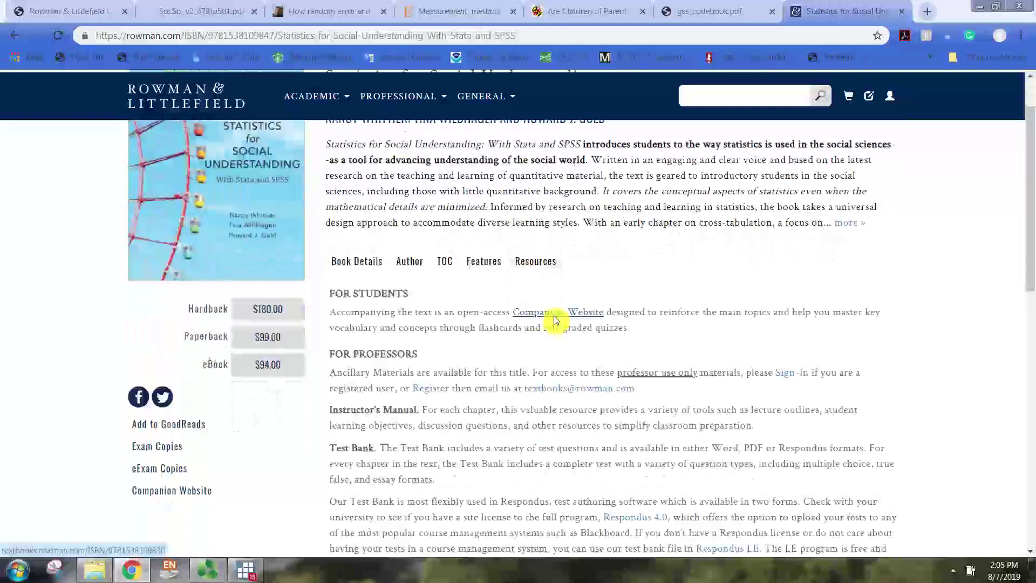
{"action": "left_click", "coordinate": [556, 321]}
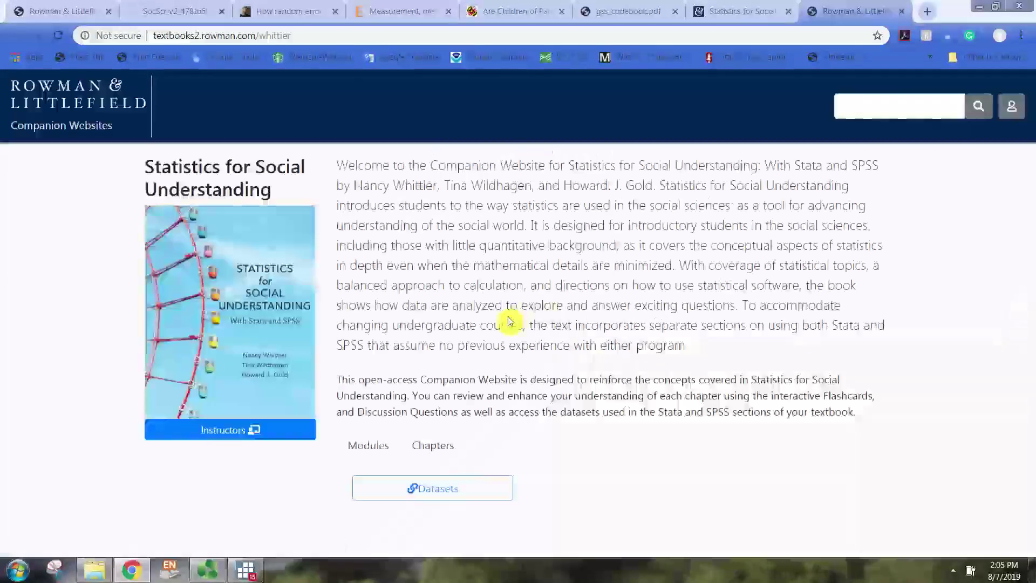
{"action": "left_click", "coordinate": [442, 495]}
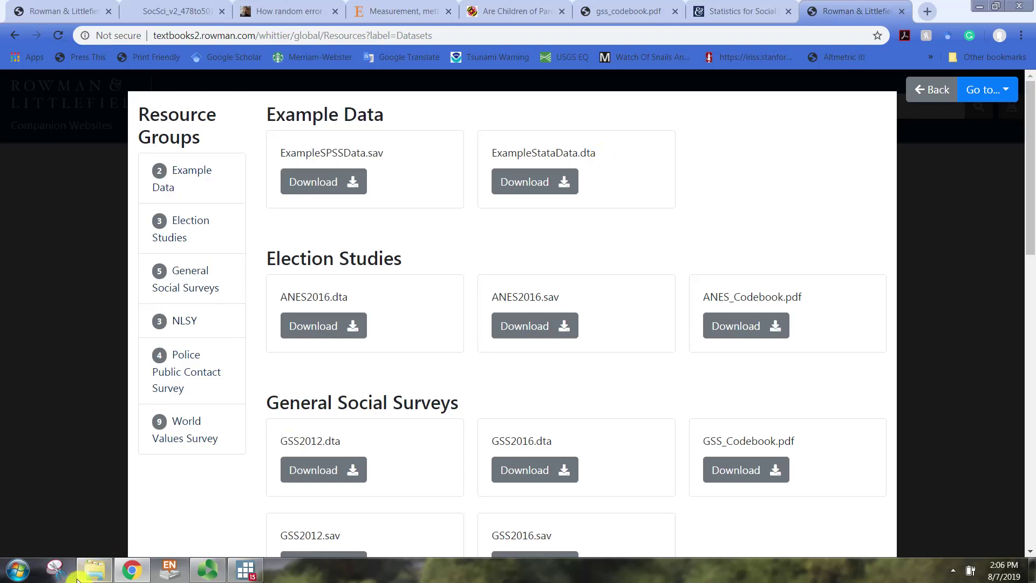
Step: Compare the datasets offered on the companion website with the files saved in the StataData folder
{"action": "left_click", "coordinate": [101, 577]}
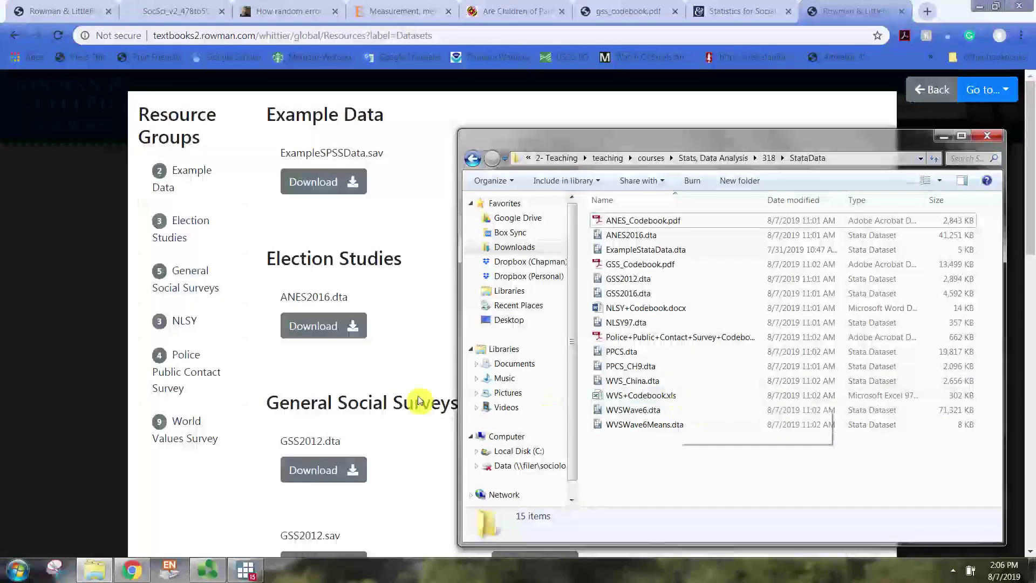
{"action": "left_click", "coordinate": [382, 394]}
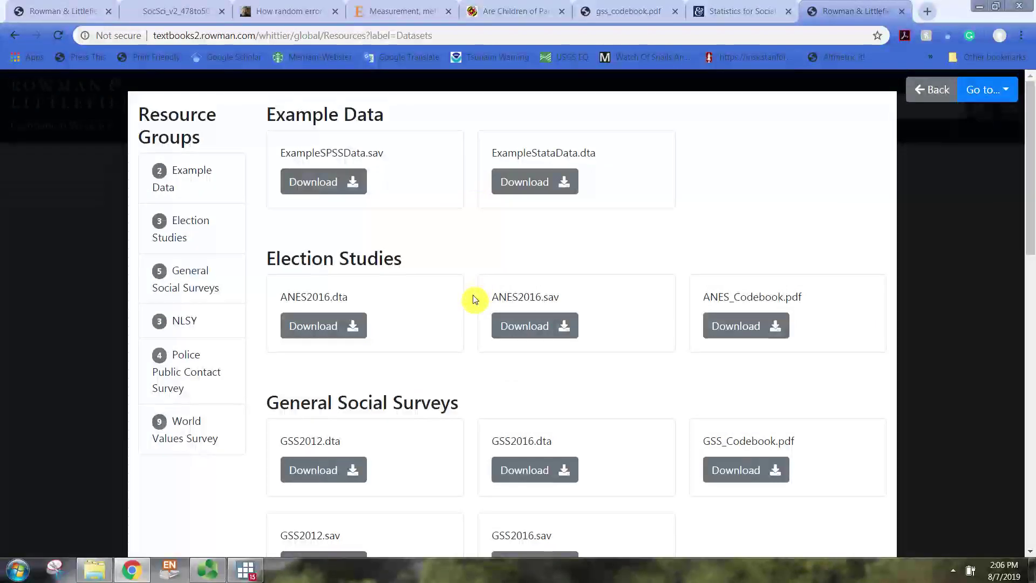
{"action": "scroll", "coordinate": [473, 301], "scroll_direction": "down", "scroll_amount": 18}
{"action": "scroll", "coordinate": [469, 331], "scroll_direction": "up", "scroll_amount": 18}
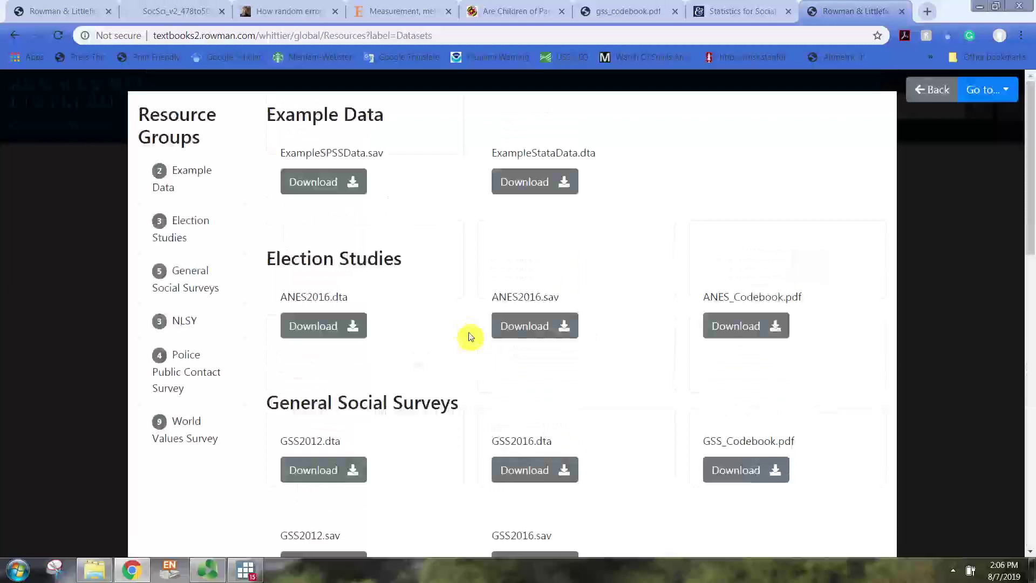
{"action": "left_click", "coordinate": [98, 571]}
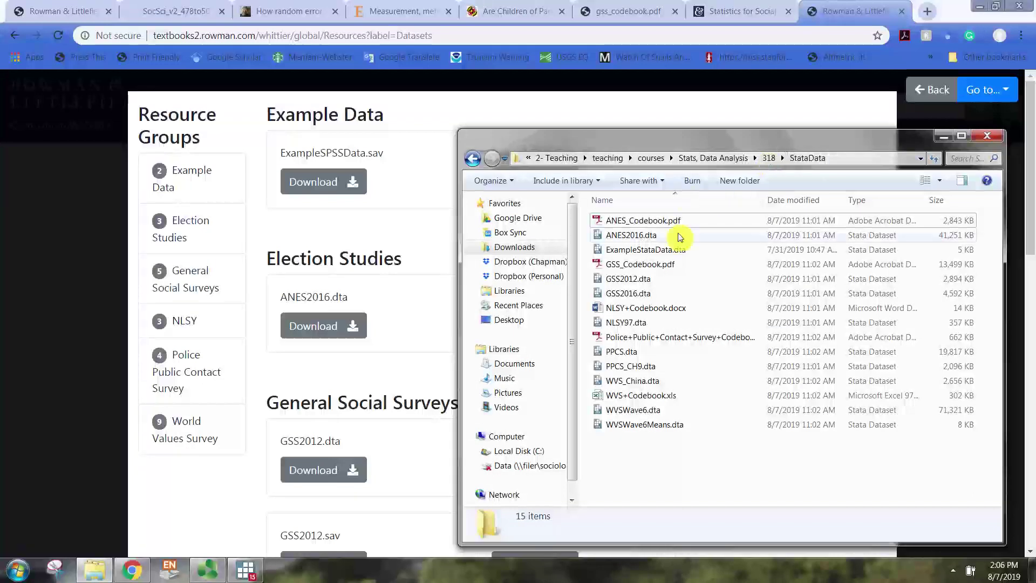
Step: Close the companion website tab and minimize the browser and folder windows to return to Stata's Open dialog
{"action": "left_click", "coordinate": [903, 12]}
{"action": "left_click", "coordinate": [986, 5]}
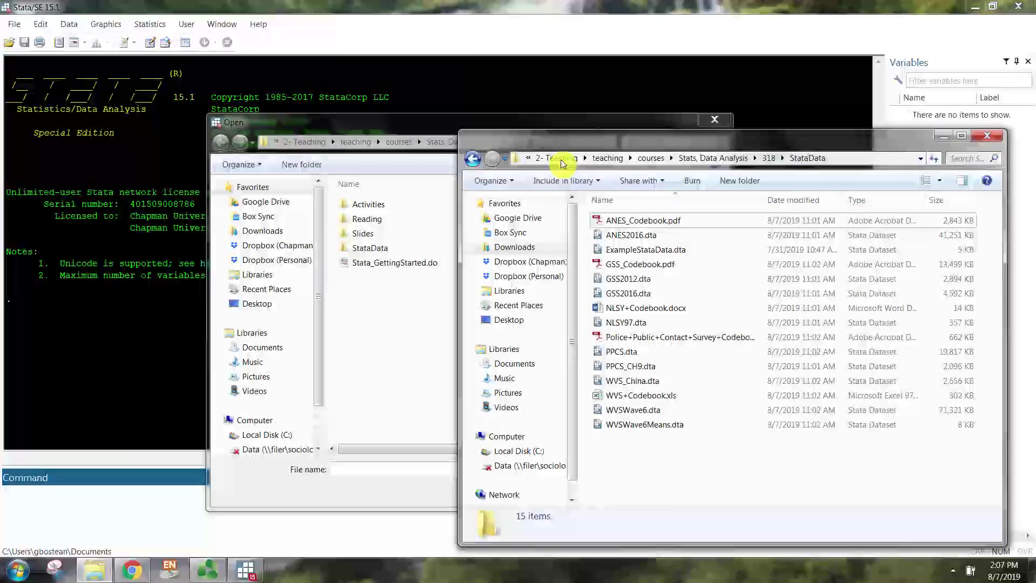
{"action": "left_click", "coordinate": [938, 135]}
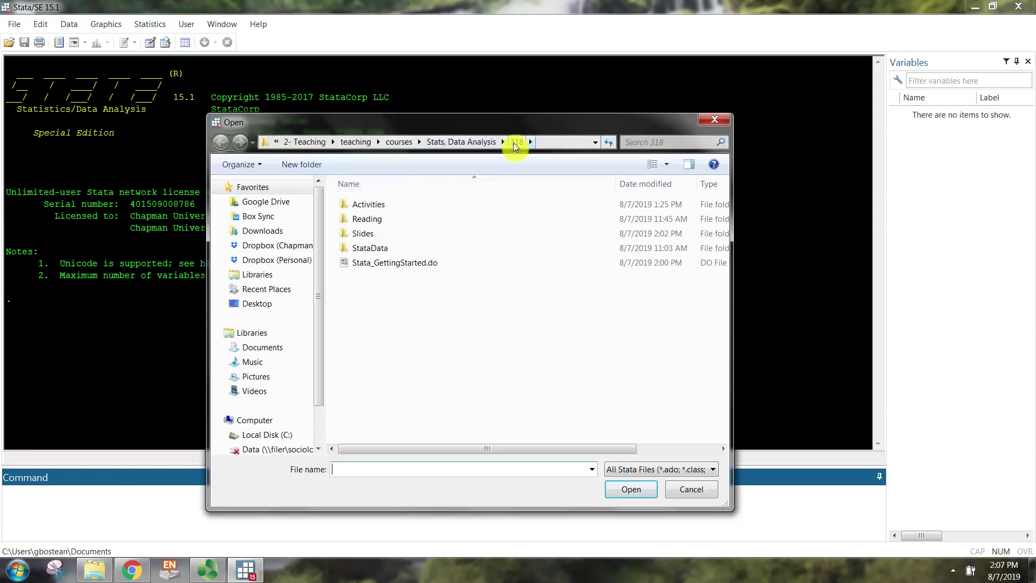
Step: Open the dataset ExampleStataData.dta from the StataData folder in Stata
{"action": "double_click", "coordinate": [371, 248]}
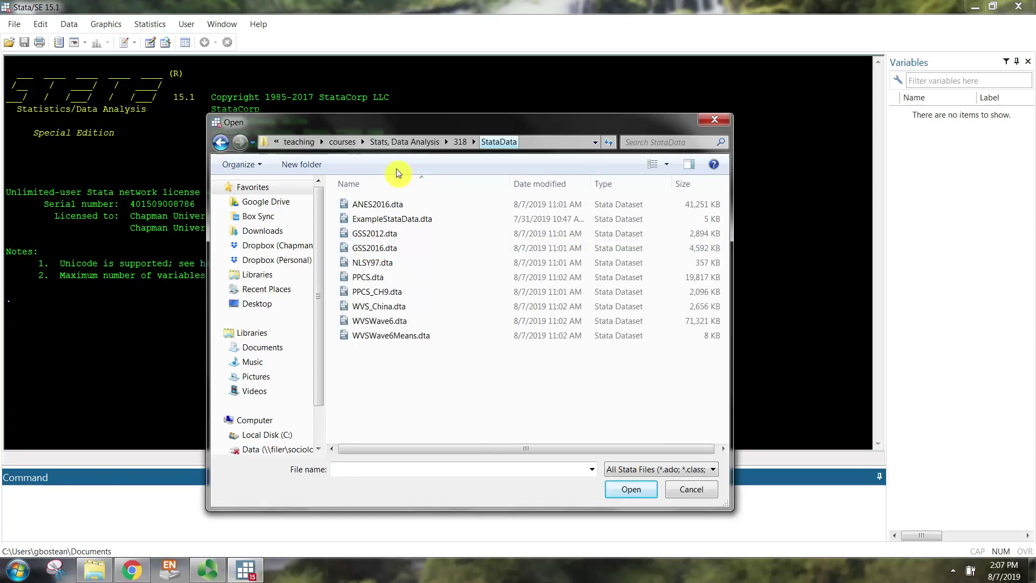
{"action": "left_click", "coordinate": [388, 218]}
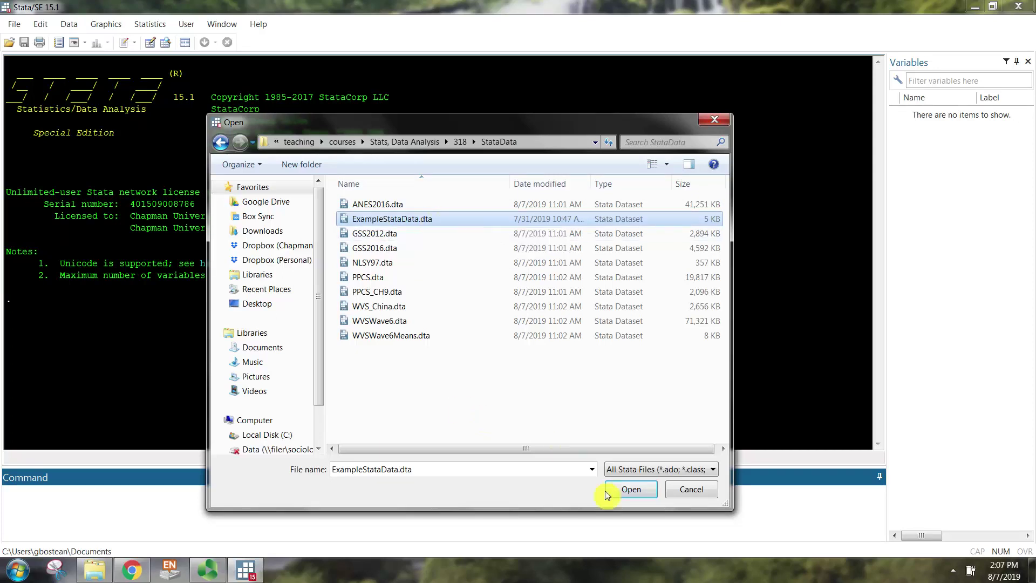
{"action": "left_click", "coordinate": [626, 490]}
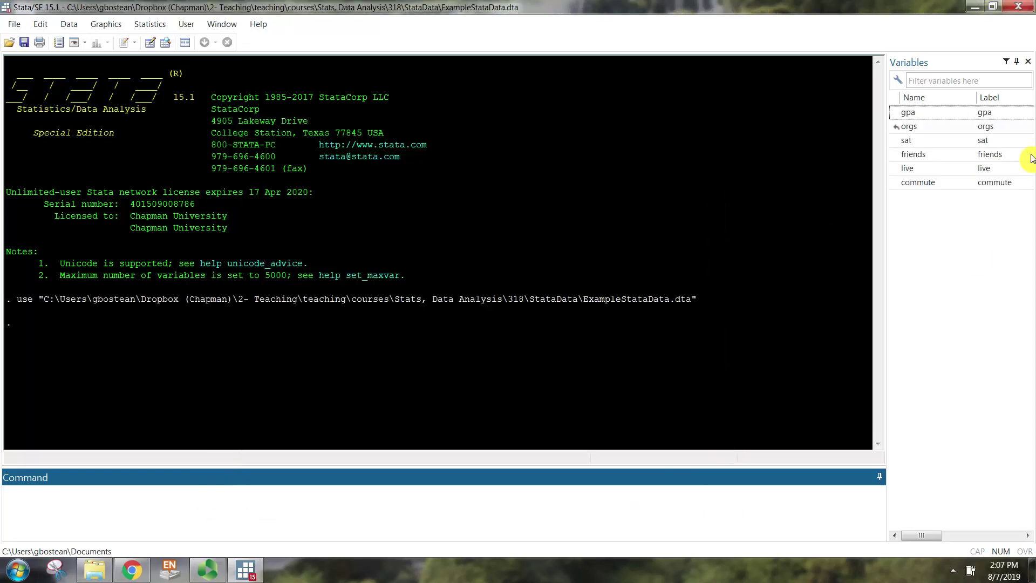
Step: Widen the Variables pane and run the browse command to view the dataset
{"action": "left_click_drag", "start_coordinate": [887, 216], "coordinate": [747, 236]}
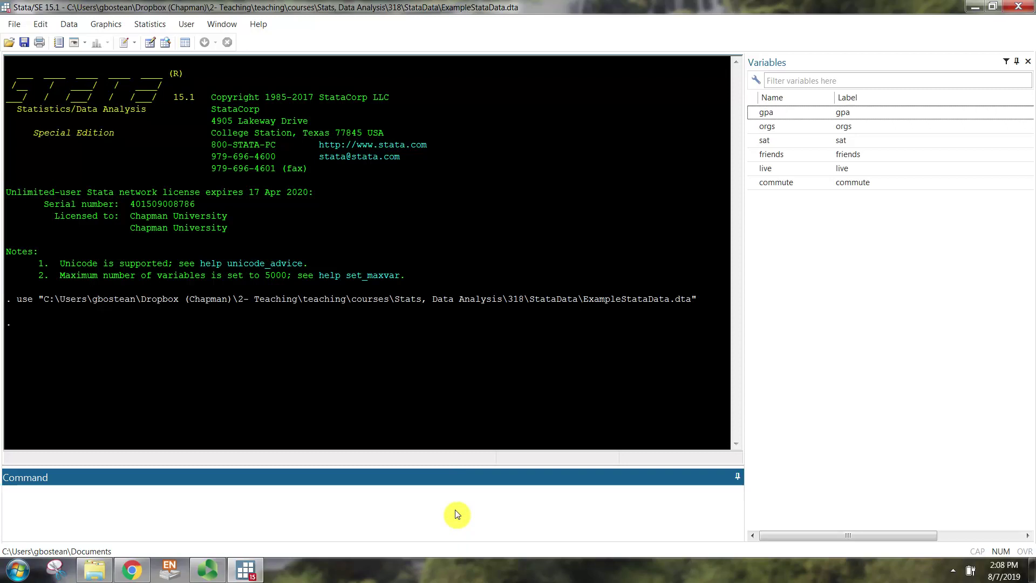
{"action": "type", "text": "browse"}
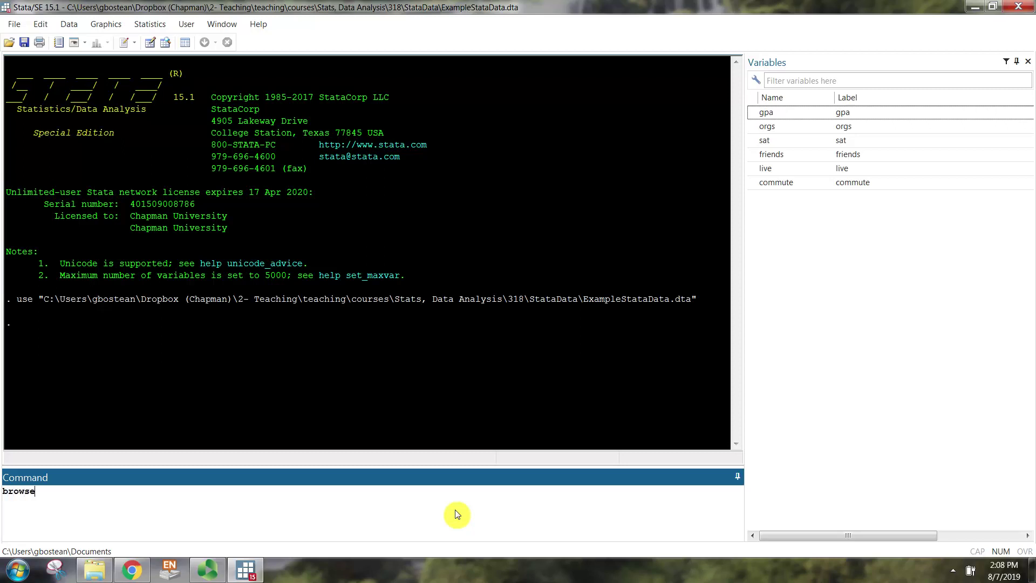
{"action": "key", "text": "Return"}
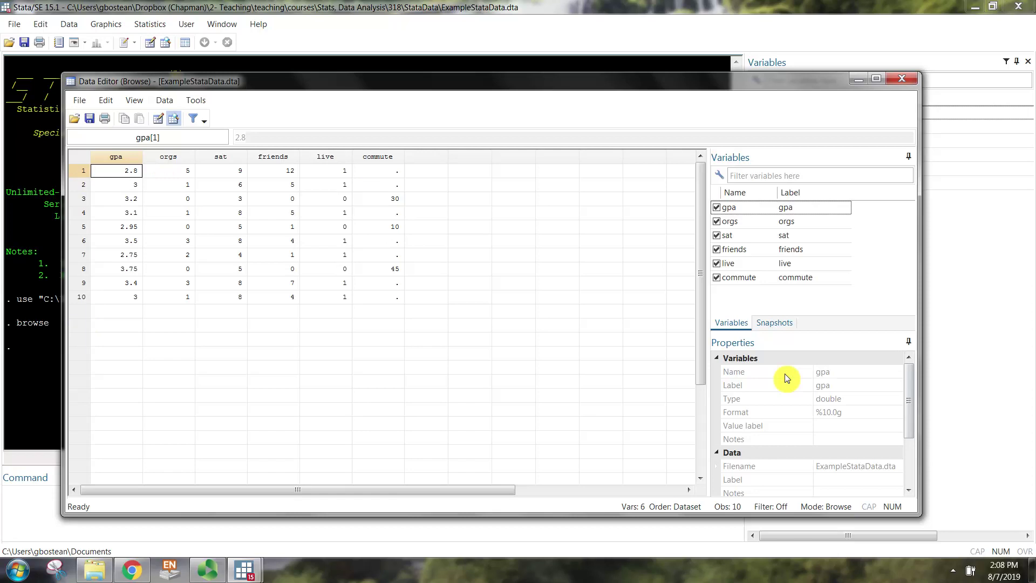
Step: Examine the variable and dataset properties in the Data Editor, and close the editor
{"action": "left_click_drag", "start_coordinate": [910, 400], "coordinate": [904, 448]}
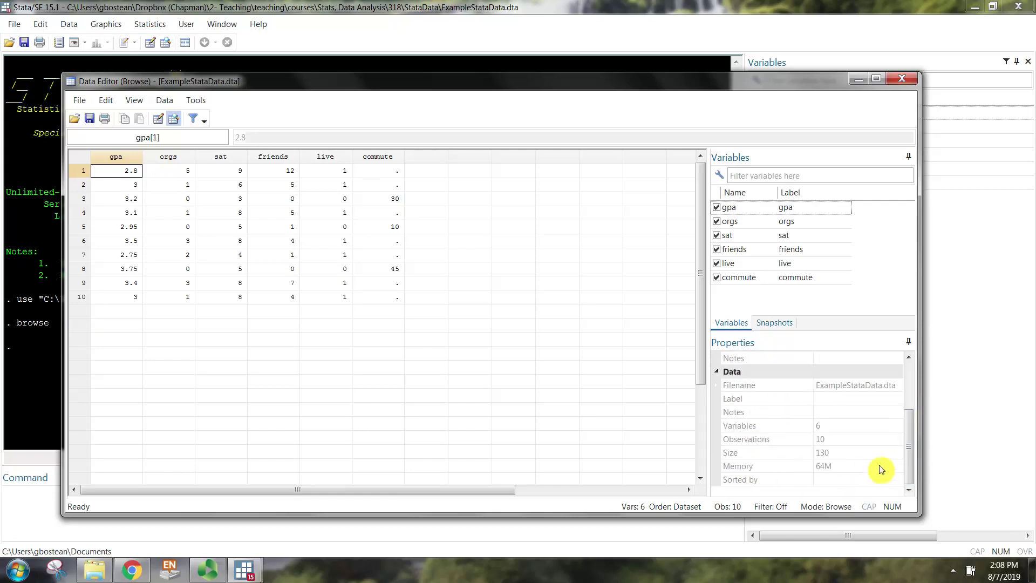
{"action": "left_click_drag", "start_coordinate": [909, 465], "coordinate": [910, 416]}
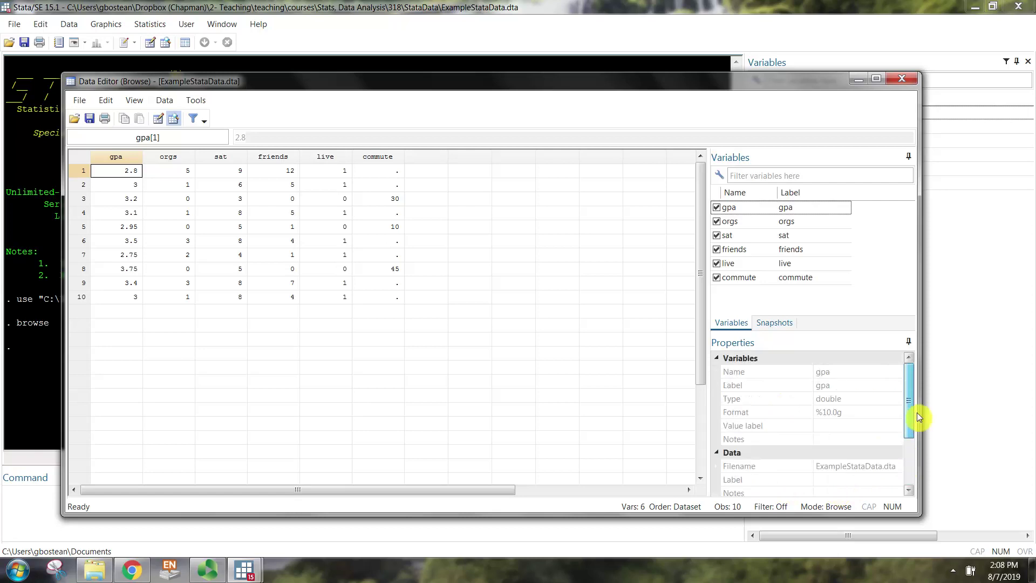
{"action": "left_click", "coordinate": [907, 81]}
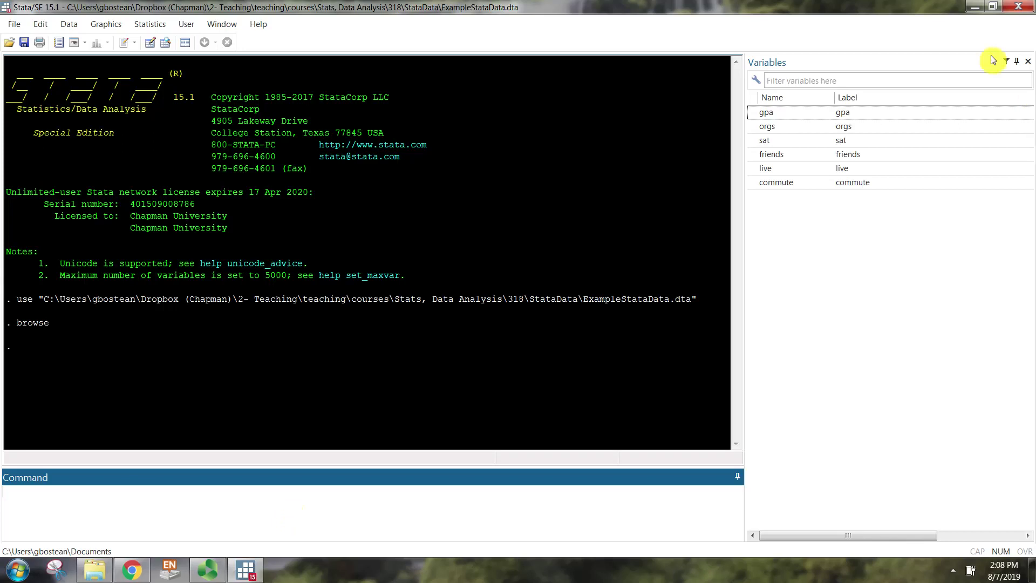
Step: Close Stata and reopen ExampleStataData.dta from the StataData folder, choosing Stata as the program to open it with
{"action": "left_click", "coordinate": [1020, 7]}
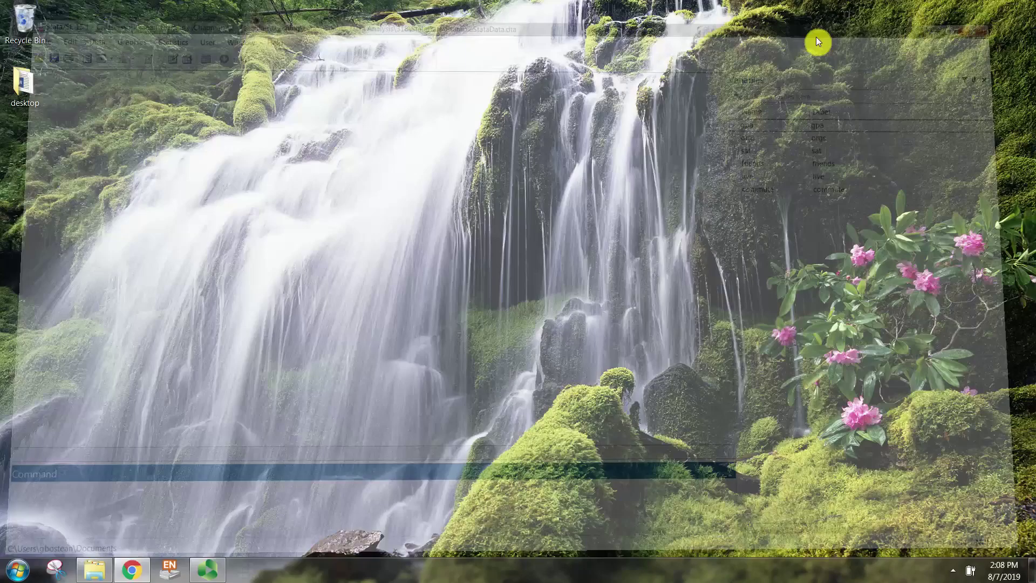
{"action": "left_click", "coordinate": [92, 570]}
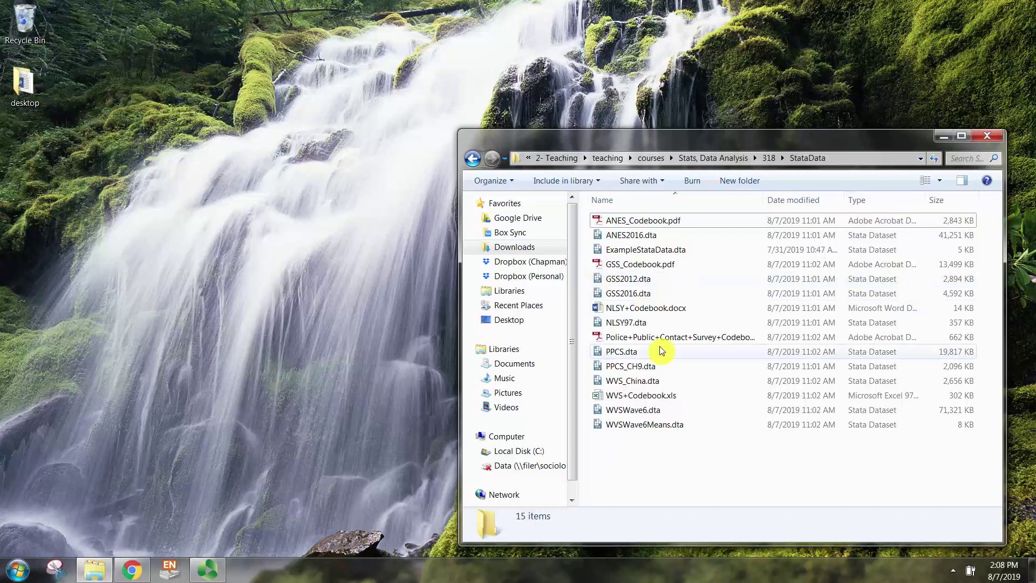
{"action": "left_click", "coordinate": [646, 254]}
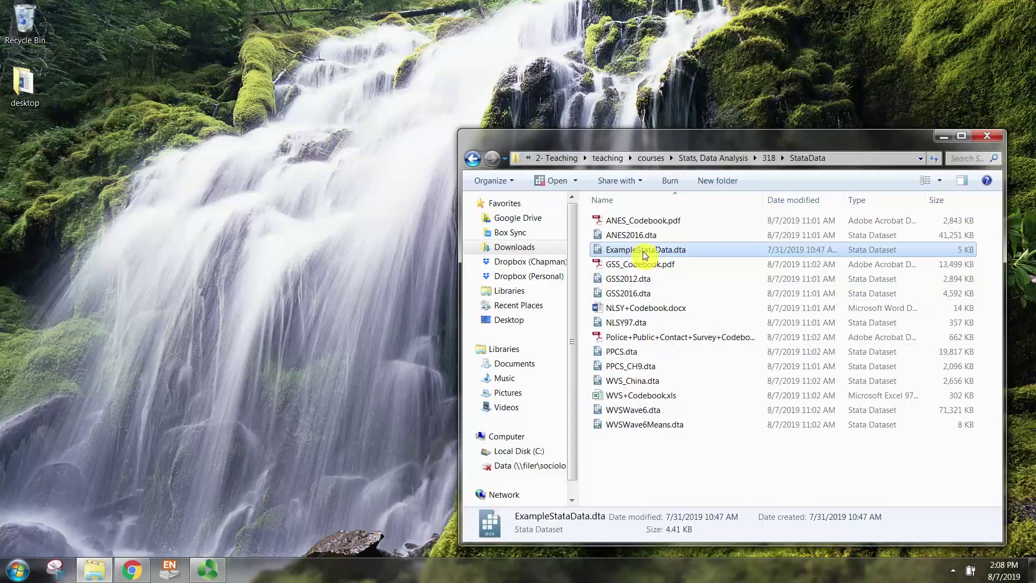
{"action": "right_click", "coordinate": [645, 254]}
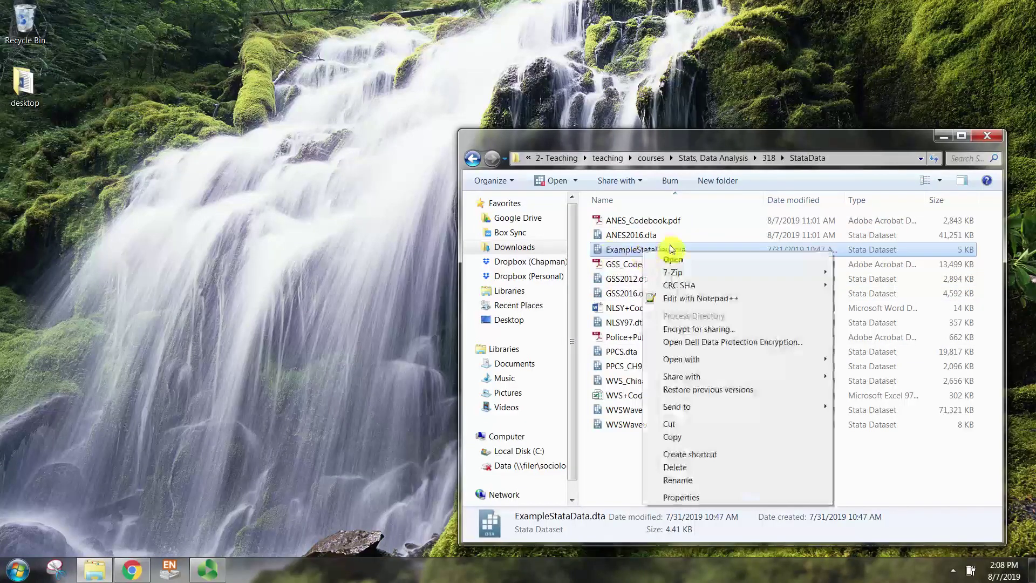
{"action": "mouse_move", "coordinate": [691, 358]}
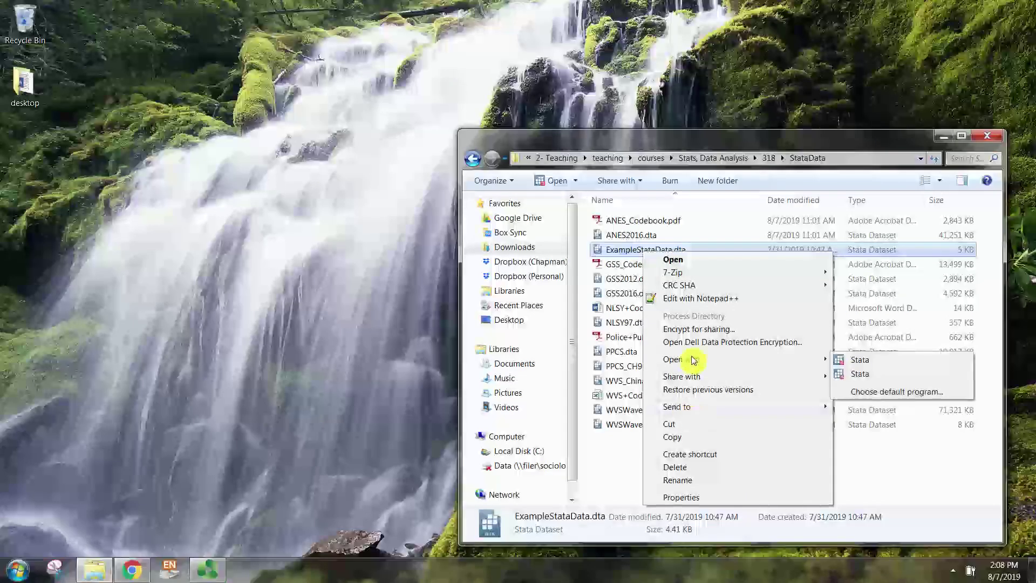
{"action": "left_click", "coordinate": [865, 378]}
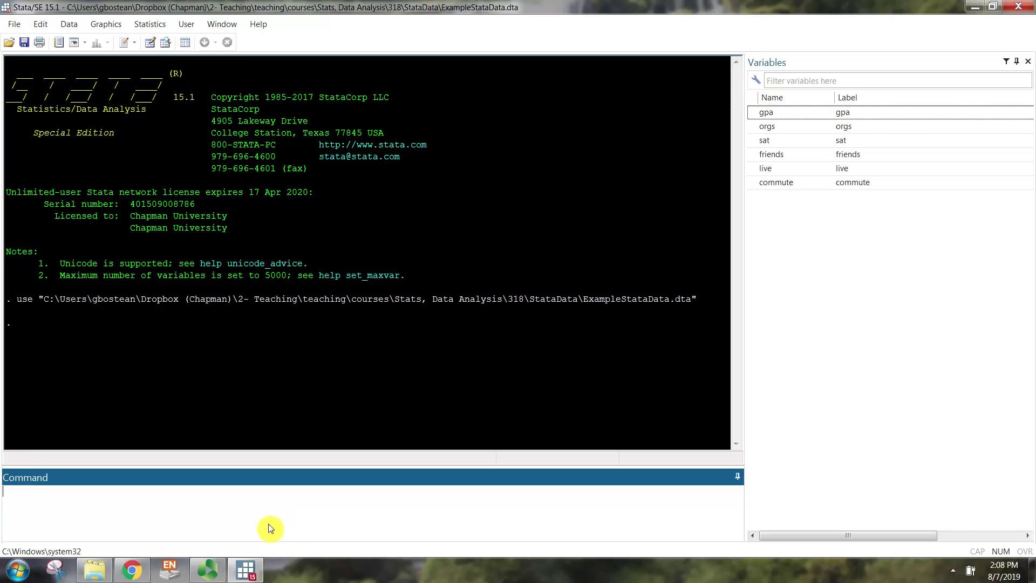
Step: Create a new do-file, then narrow and move its editor window so the start of the results stays visible
{"action": "left_click", "coordinate": [237, 30]}
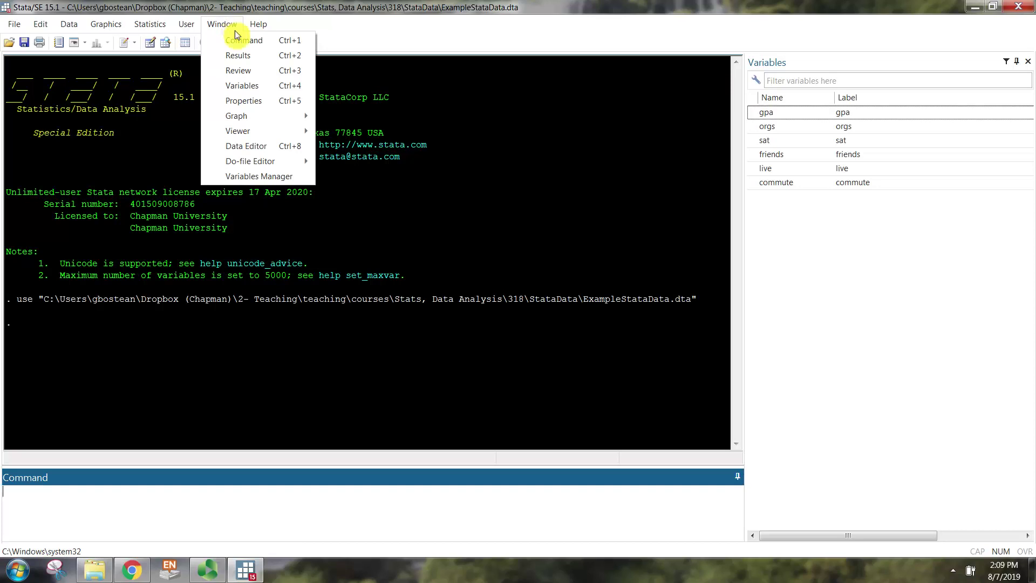
{"action": "mouse_move", "coordinate": [237, 162]}
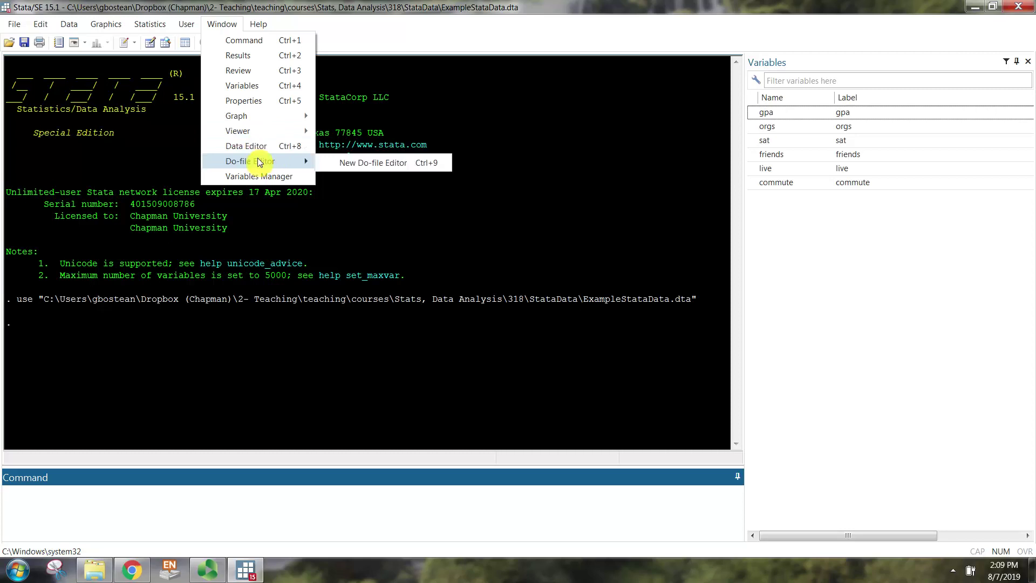
{"action": "left_click", "coordinate": [367, 168]}
{"action": "left_click_drag", "start_coordinate": [510, 34], "coordinate": [541, 42]}
{"action": "left_click_drag", "start_coordinate": [365, 174], "coordinate": [454, 183]}
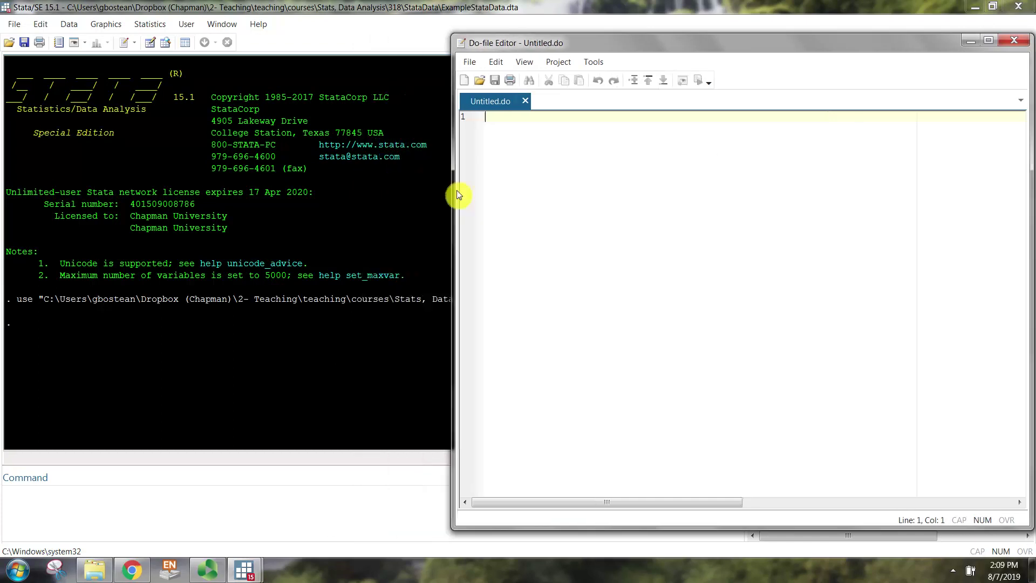
{"action": "left_click_drag", "start_coordinate": [551, 41], "coordinate": [497, 35]}
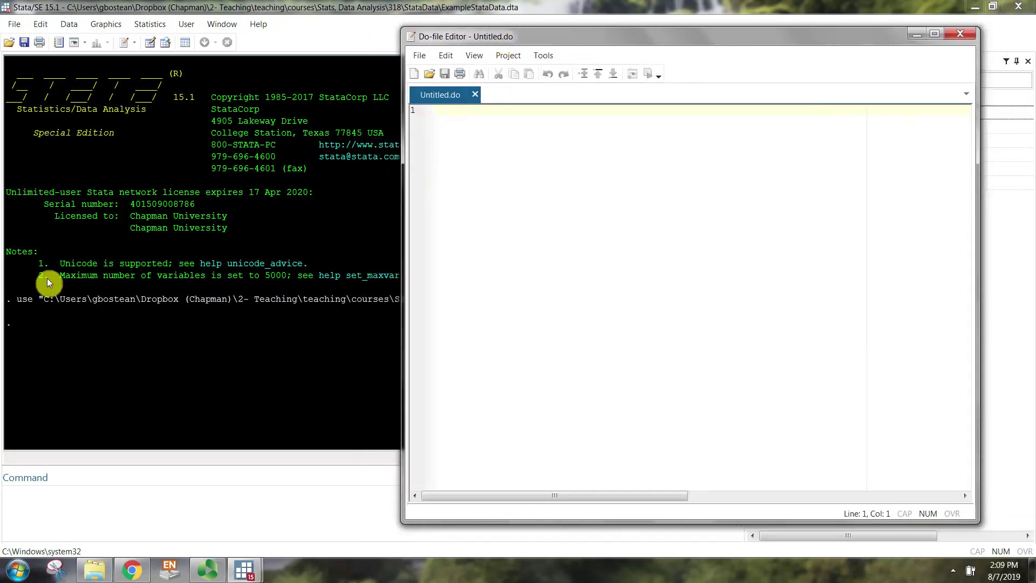
Step: Copy the full use command for ExampleStataData.dta from the results and paste it into the new do-file
{"action": "left_click", "coordinate": [18, 298]}
{"action": "left_click_drag", "start_coordinate": [17, 298], "coordinate": [669, 307]}
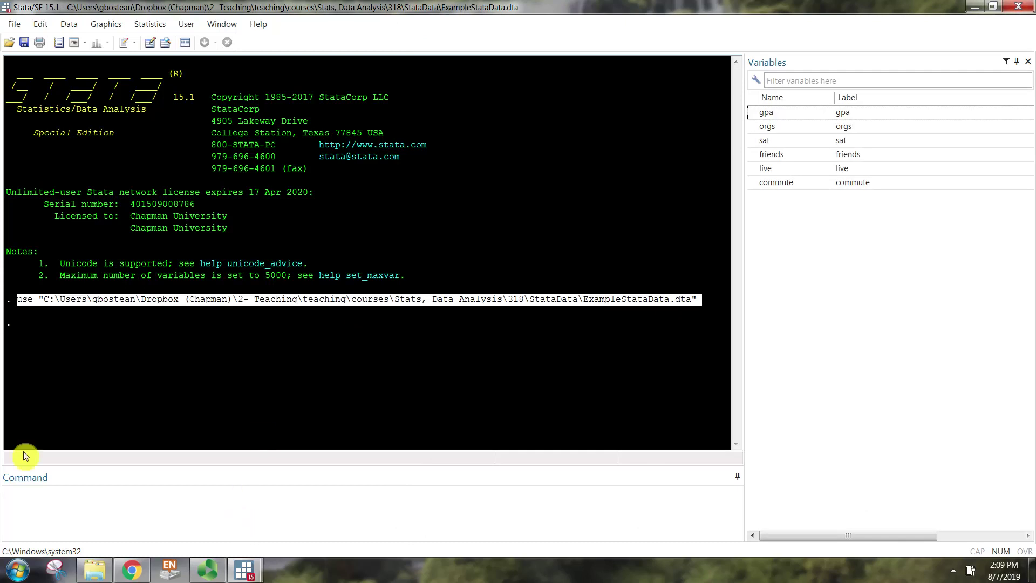
{"action": "right_click", "coordinate": [196, 301]}
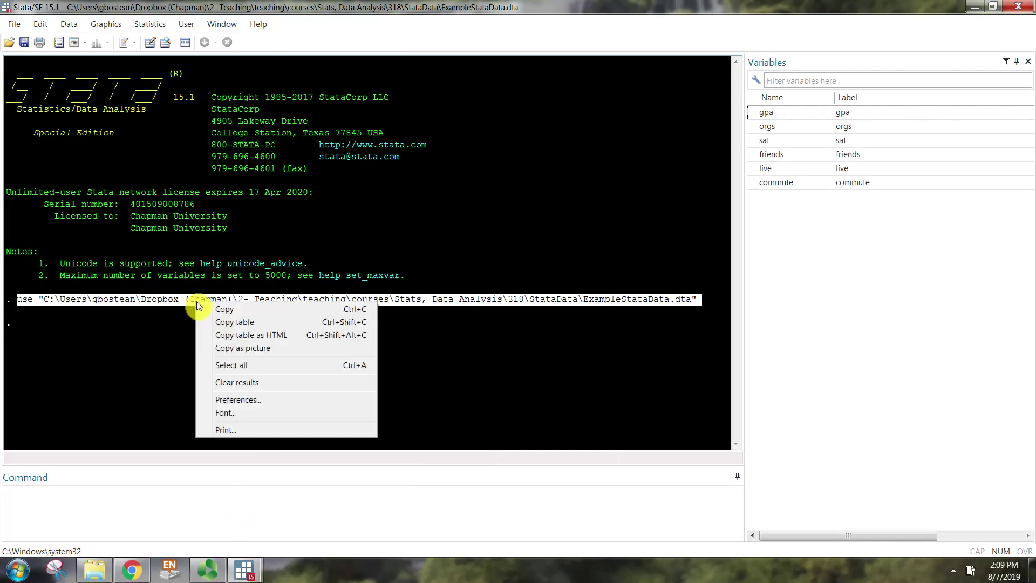
{"action": "left_click", "coordinate": [250, 312]}
{"action": "mouse_move", "coordinate": [244, 570]}
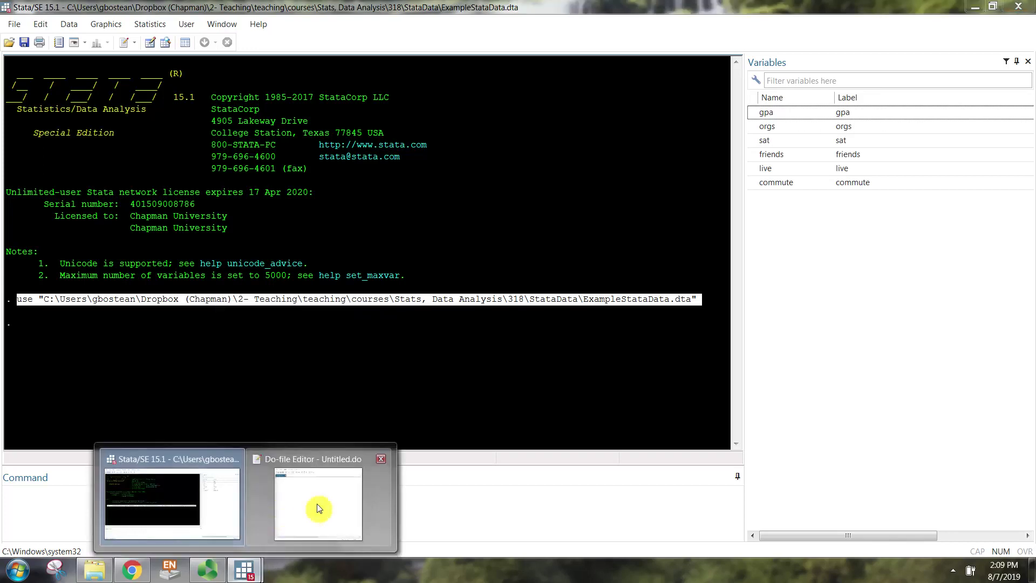
{"action": "left_click", "coordinate": [319, 507]}
{"action": "key", "text": "ctrl+v"}
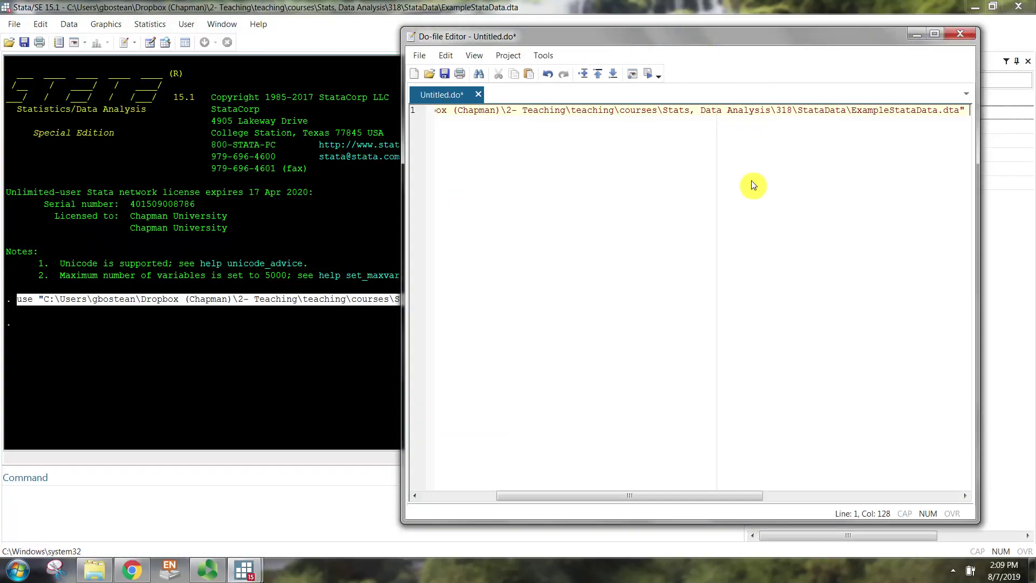
Step: Insert three blank lines above the use command and widen the do-file window to show the whole file path
{"action": "left_click_drag", "start_coordinate": [513, 497], "coordinate": [407, 495]}
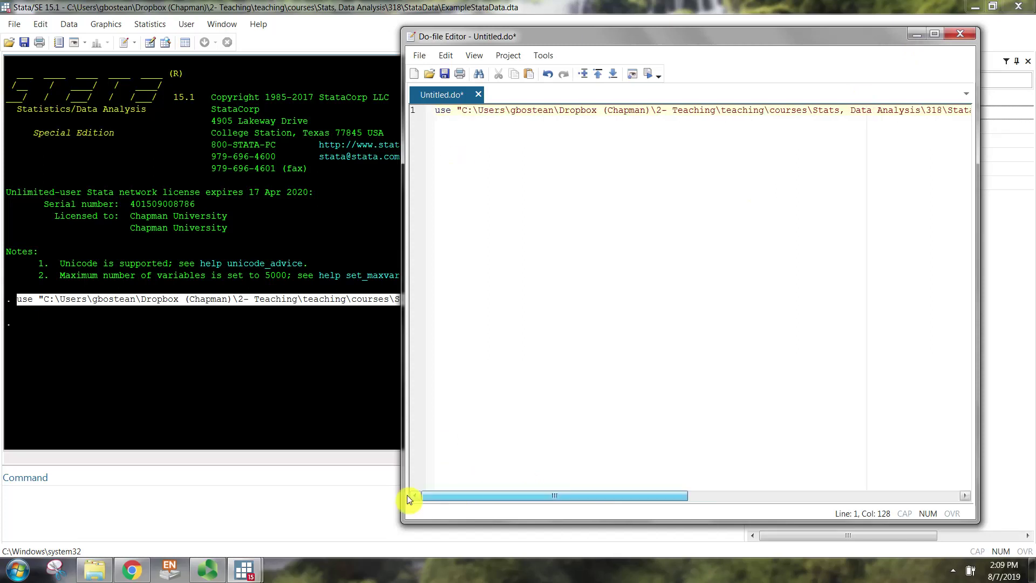
{"action": "left_click", "coordinate": [439, 111]}
{"action": "key", "text": "Return"}
{"action": "key", "text": "Return"}
{"action": "key", "text": "Return"}
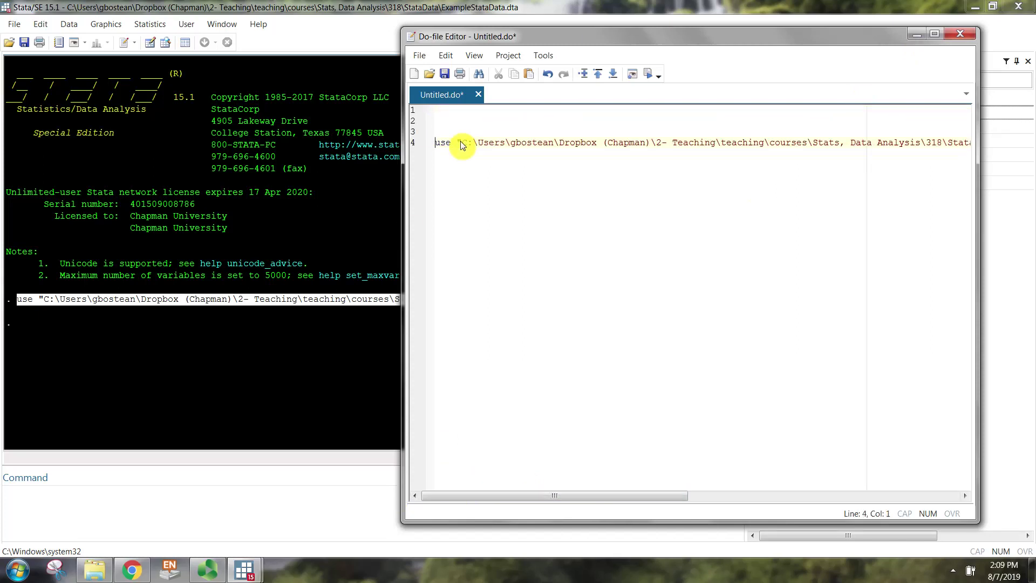
{"action": "left_click_drag", "start_coordinate": [464, 142], "coordinate": [873, 142]}
{"action": "left_click", "coordinate": [940, 144]}
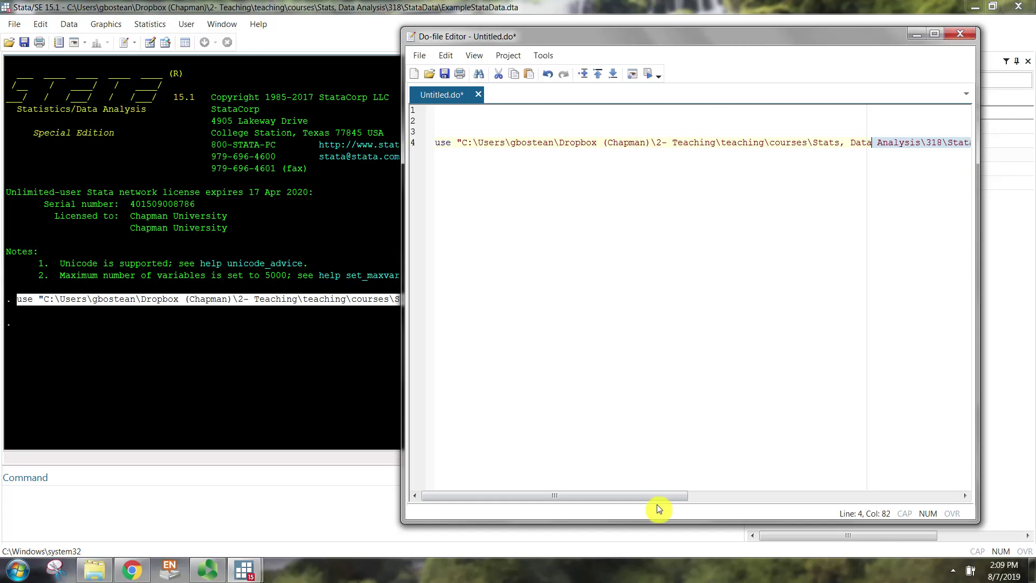
{"action": "left_click_drag", "start_coordinate": [660, 495], "coordinate": [850, 493]}
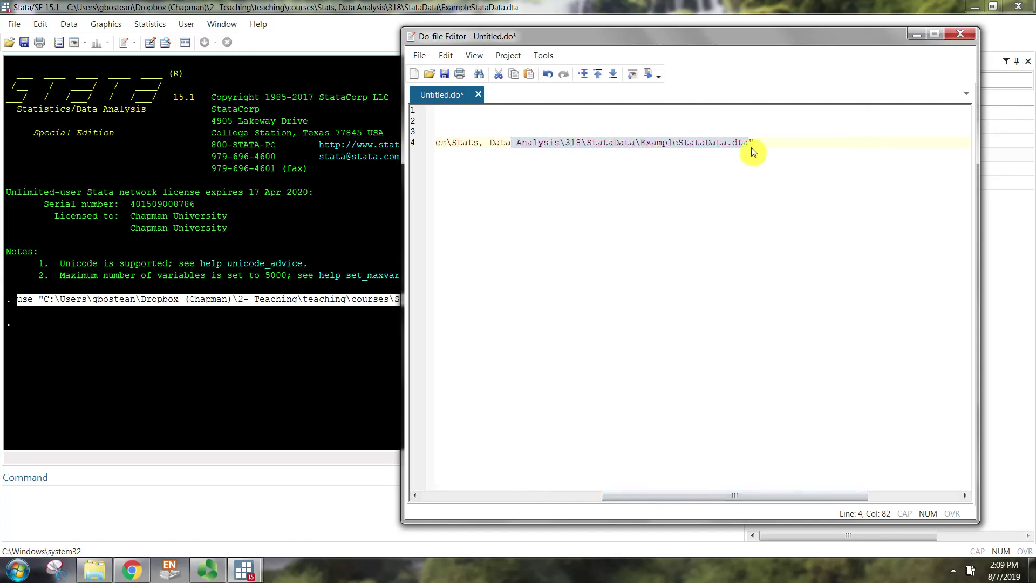
{"action": "left_click_drag", "start_coordinate": [402, 210], "coordinate": [92, 211]}
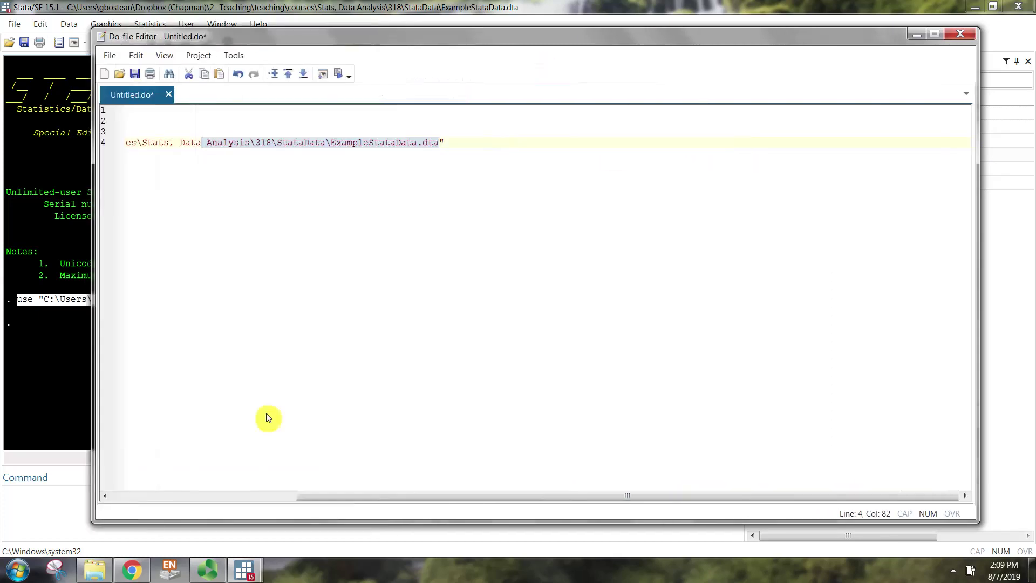
{"action": "left_click_drag", "start_coordinate": [312, 496], "coordinate": [89, 458]}
{"action": "key", "text": "End"}
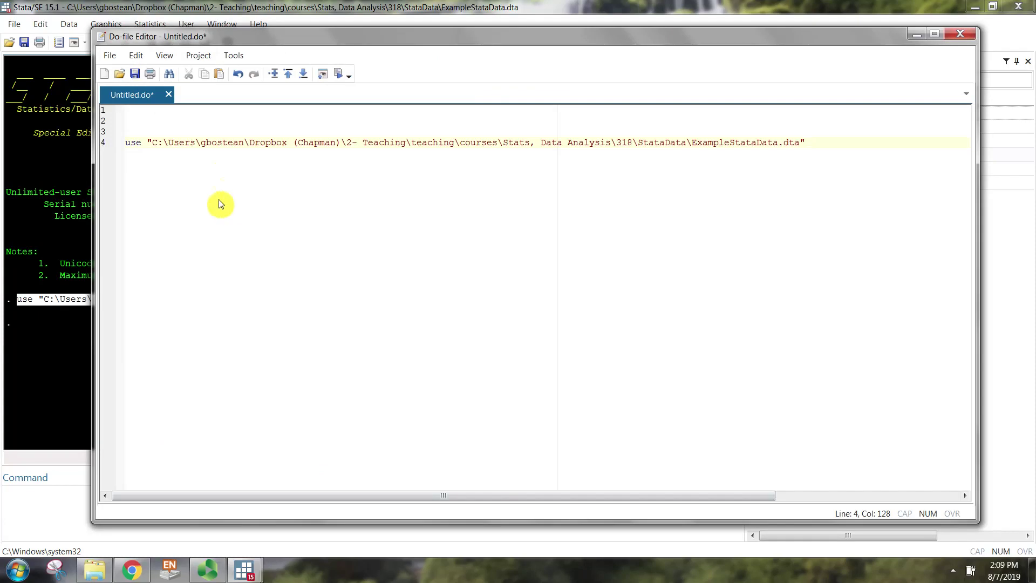
Step: Save the do-file as Ch1 in the StataData folder and close the Do-file Editor
{"action": "left_click", "coordinate": [133, 77]}
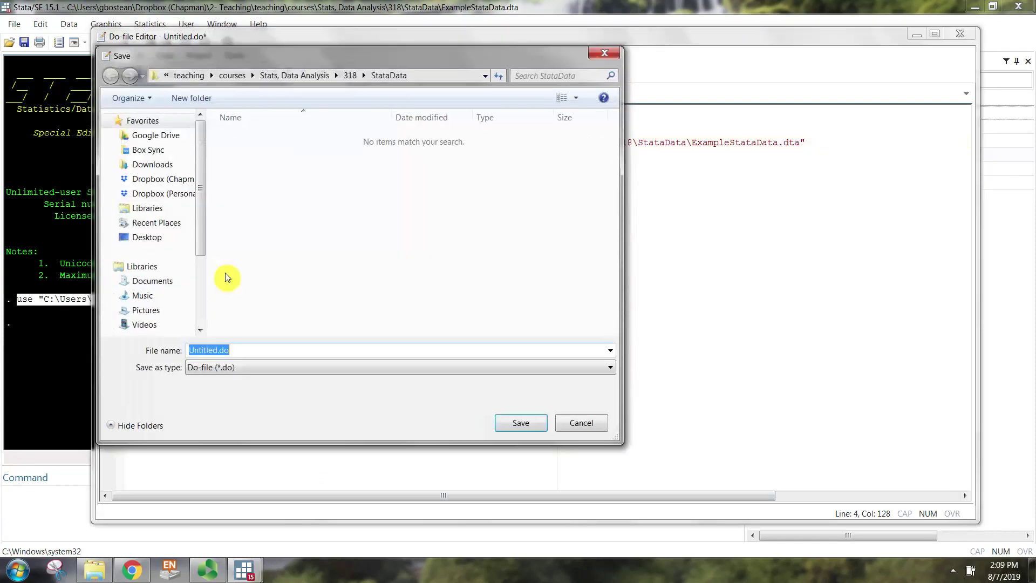
{"action": "type", "text": "Ch1"}
{"action": "left_click", "coordinate": [518, 423]}
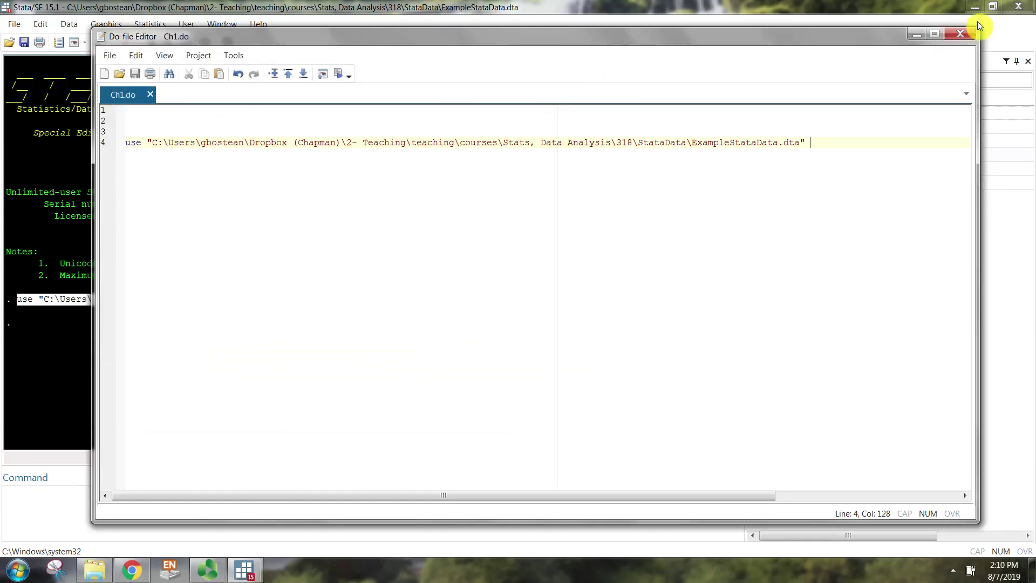
{"action": "left_click", "coordinate": [964, 34]}
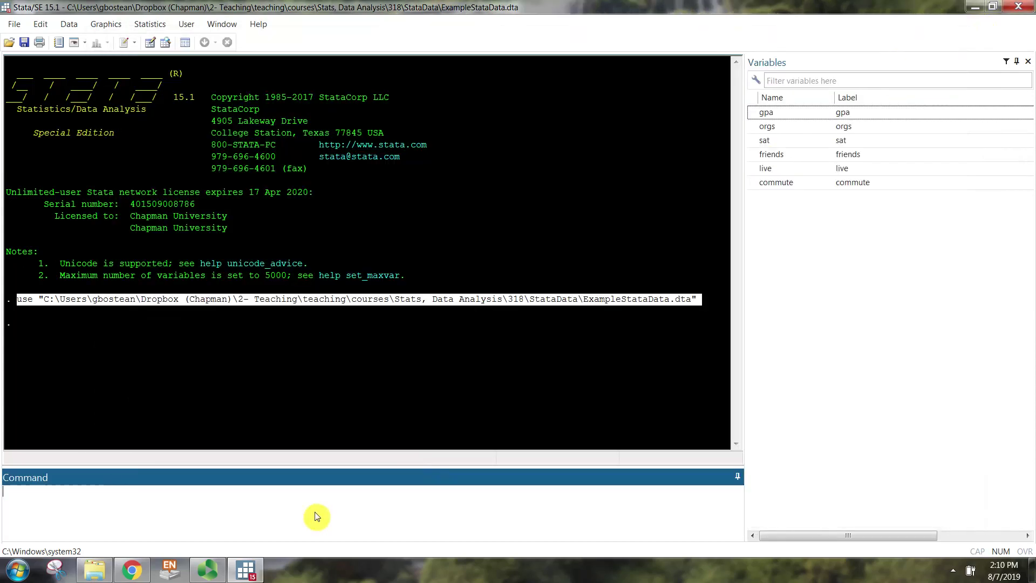
Step: Quit Stata and clear the loaded data by running the command "exit, clear"
{"action": "type", "text": "clear"}
{"action": "key", "text": "Home"}
{"action": "type", "text": "exit,"}
{"action": "key", "text": "Return"}
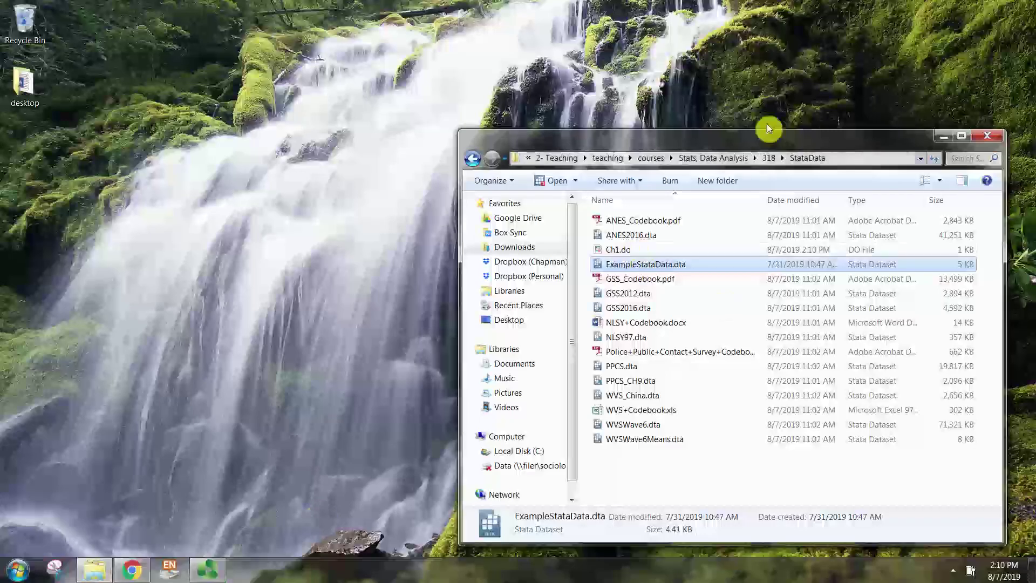
Step: Open Ch1.do from the StataData folder and arrange the Do-file Editor so the Stata results remain partly visible
{"action": "left_click_drag", "start_coordinate": [755, 135], "coordinate": [691, 118]}
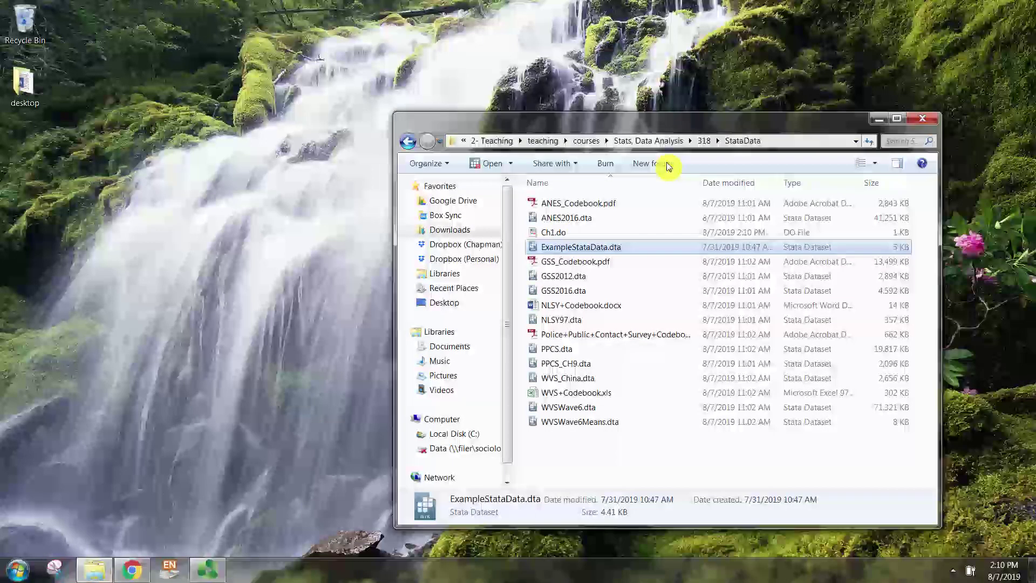
{"action": "left_click", "coordinate": [544, 232]}
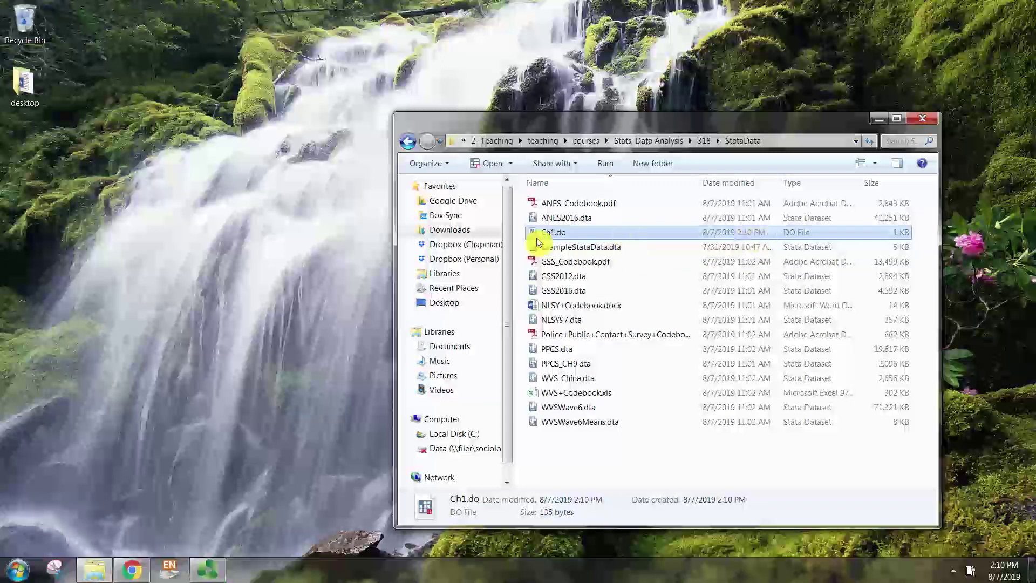
{"action": "double_click", "coordinate": [566, 236]}
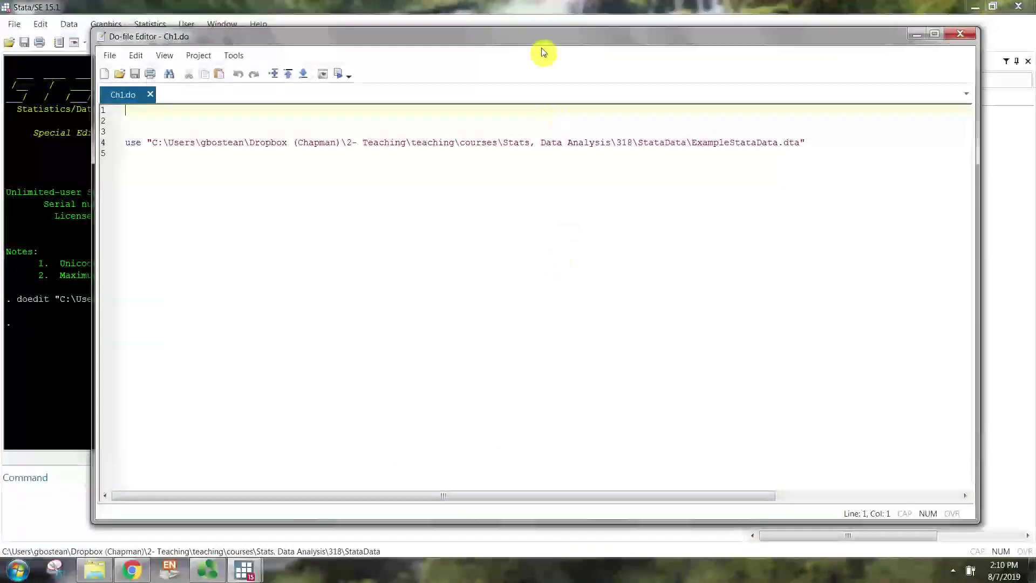
{"action": "left_click_drag", "start_coordinate": [541, 38], "coordinate": [600, 70]}
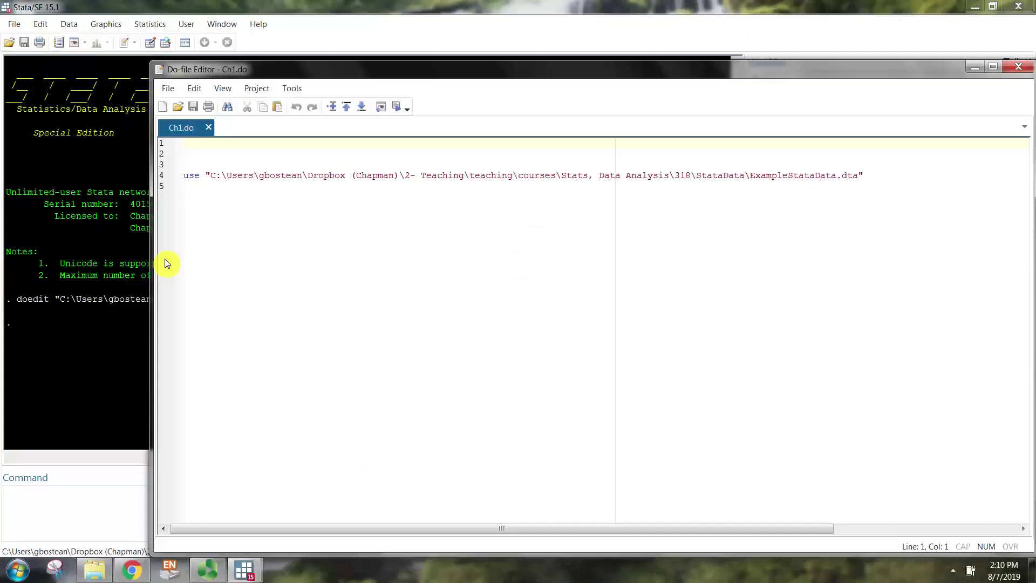
{"action": "left_click_drag", "start_coordinate": [151, 256], "coordinate": [237, 281]}
{"action": "left_click_drag", "start_coordinate": [473, 68], "coordinate": [384, 68]}
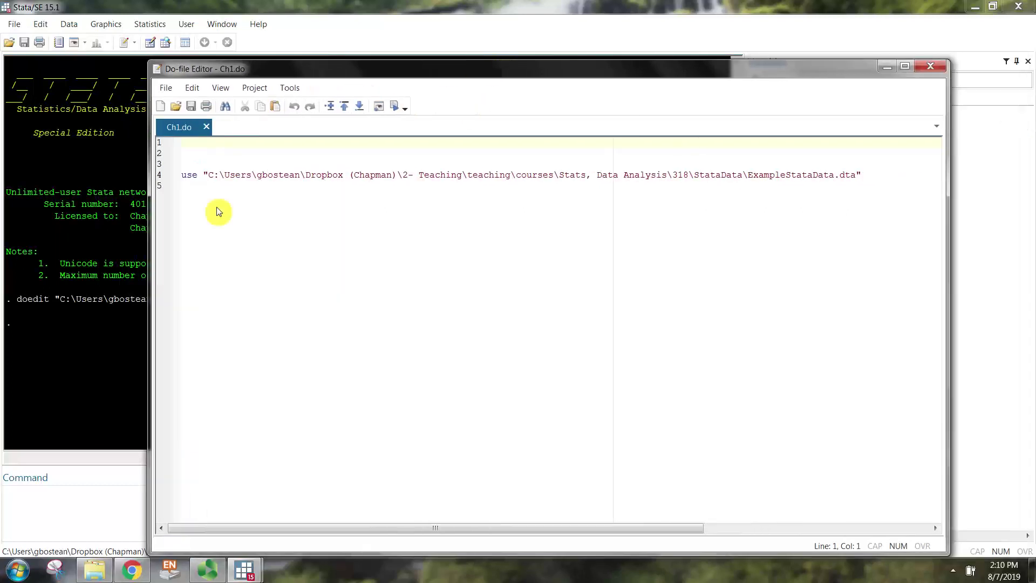
Step: Select the use command on line 4 of Ch1.do and execute it to load ExampleStataData.dta
{"action": "left_click", "coordinate": [170, 175]}
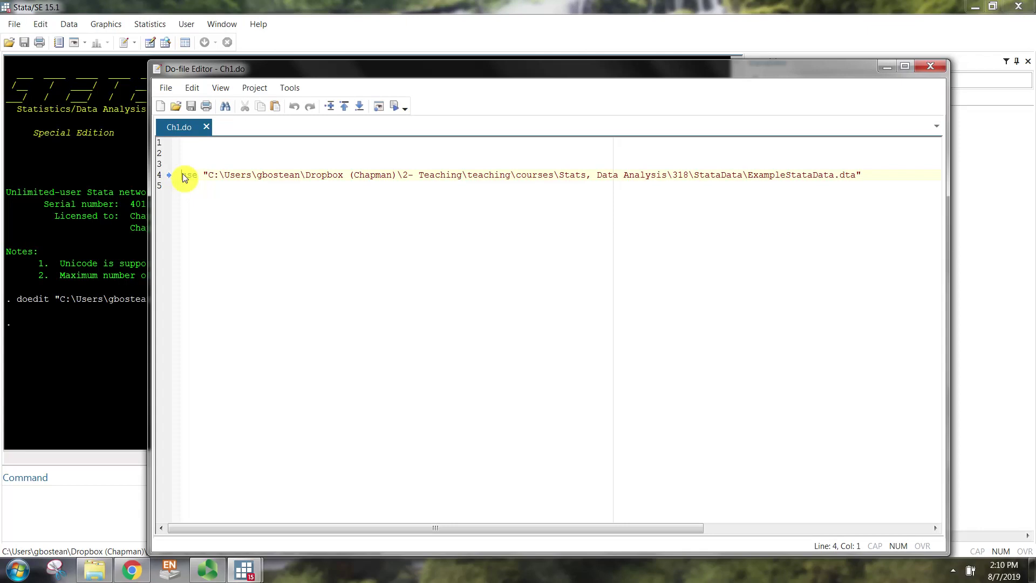
{"action": "left_click_drag", "start_coordinate": [182, 178], "coordinate": [856, 189]}
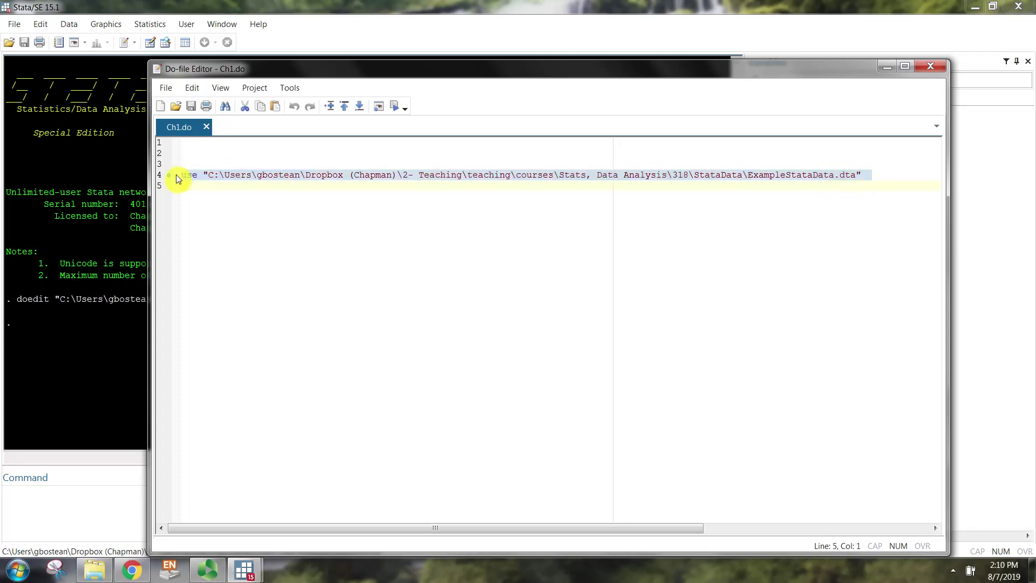
{"action": "left_click", "coordinate": [396, 111]}
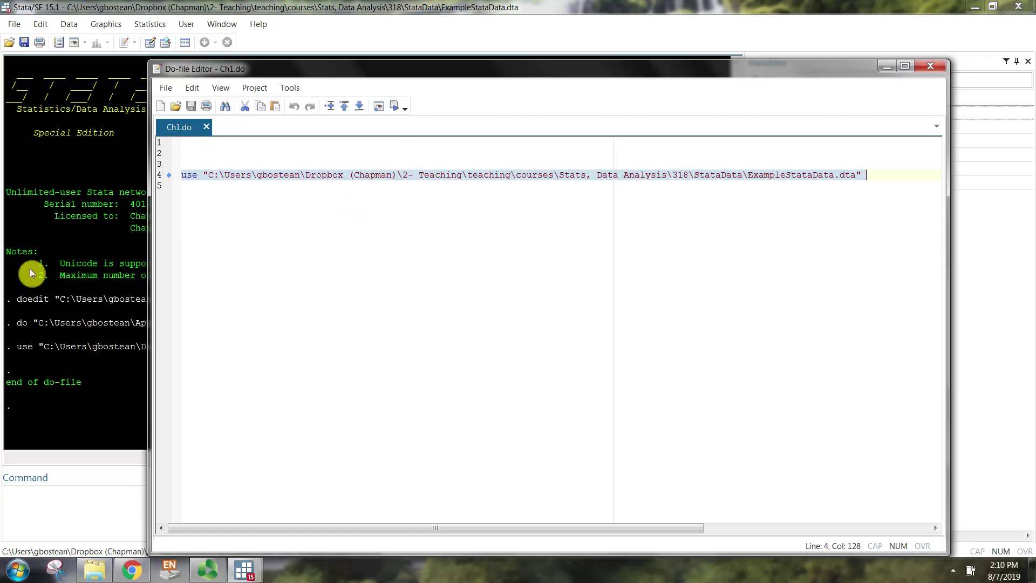
Step: Move the Do-file Editor aside and highlight the do command line in the Stata results
{"action": "left_click_drag", "start_coordinate": [263, 75], "coordinate": [395, 75]}
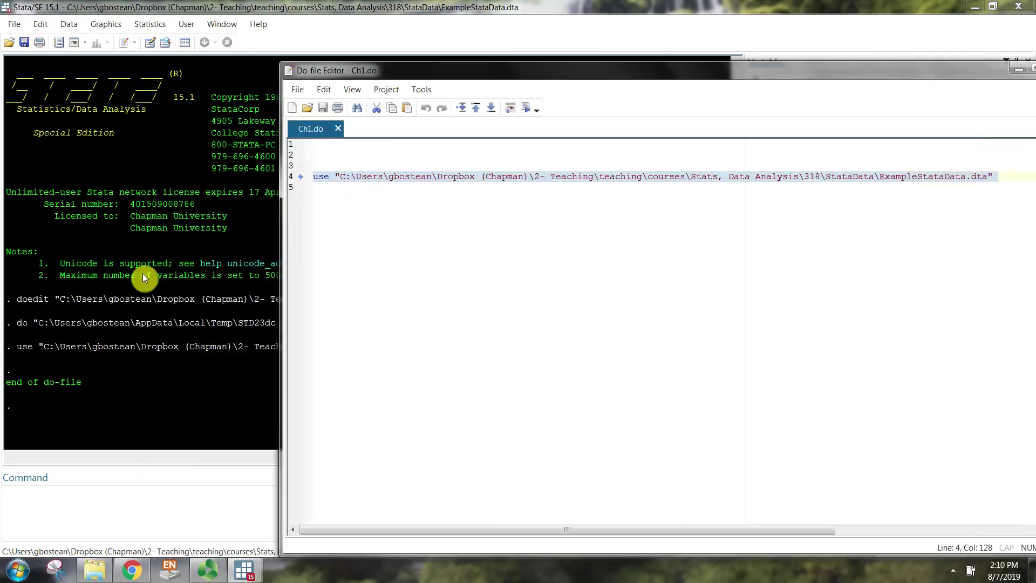
{"action": "left_click", "coordinate": [27, 327]}
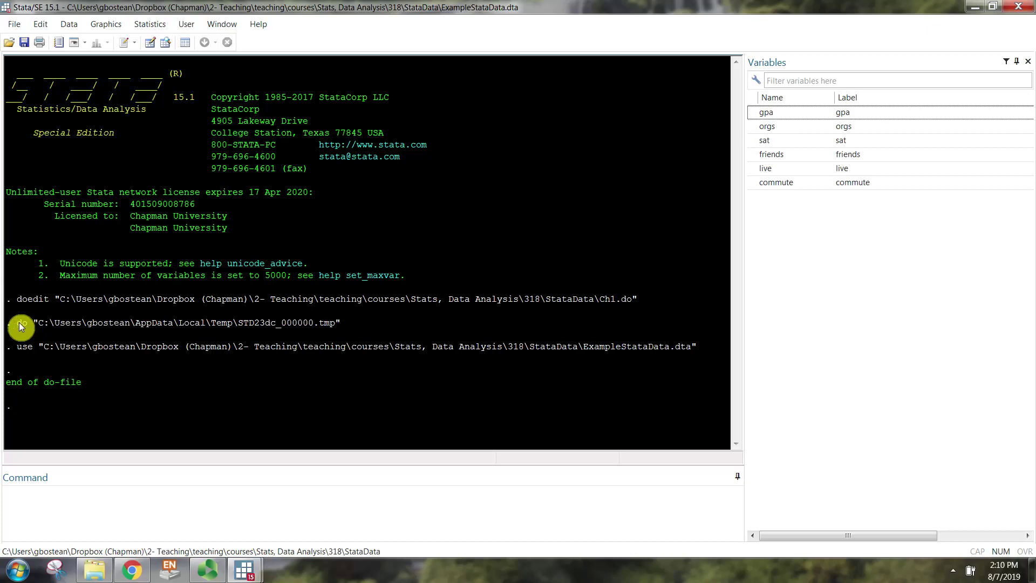
{"action": "left_click_drag", "start_coordinate": [45, 329], "coordinate": [344, 324]}
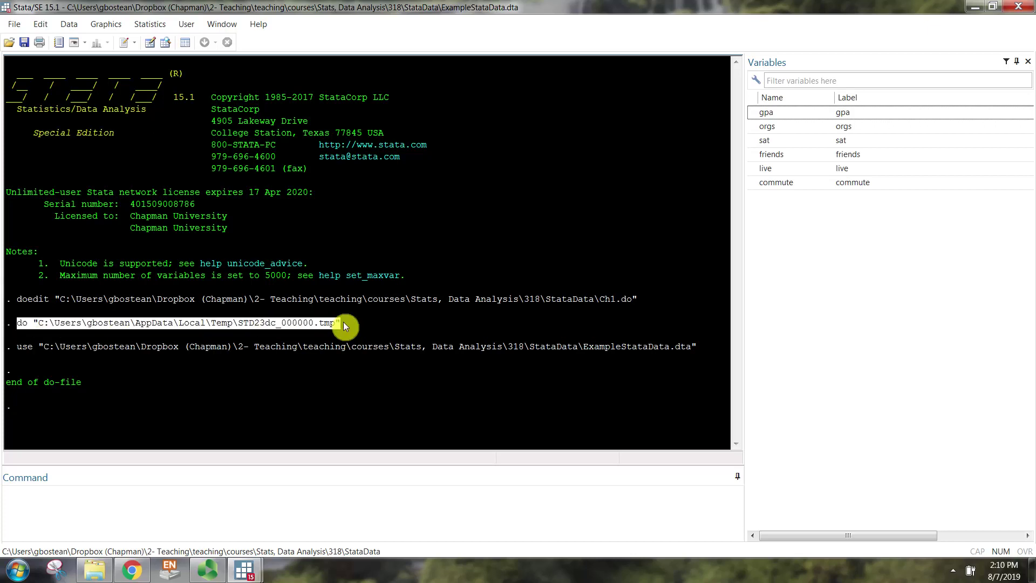
Step: Highlight the use command line for ExampleStataData.dta in the Stata results, including its file path
{"action": "left_click_drag", "start_coordinate": [18, 346], "coordinate": [248, 359]}
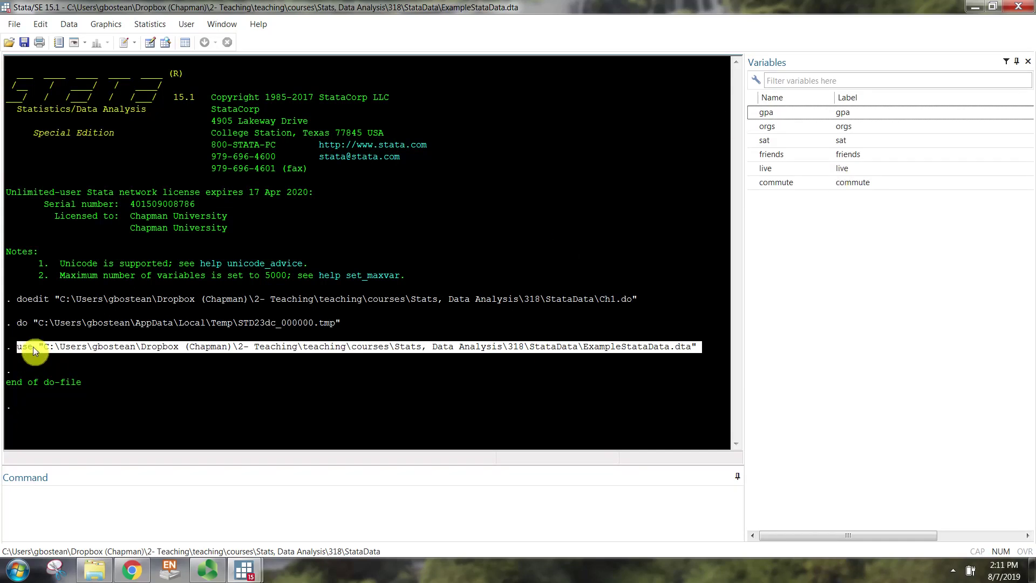
{"action": "left_click_drag", "start_coordinate": [40, 349], "coordinate": [361, 351]}
{"action": "left_click", "coordinate": [657, 360]}
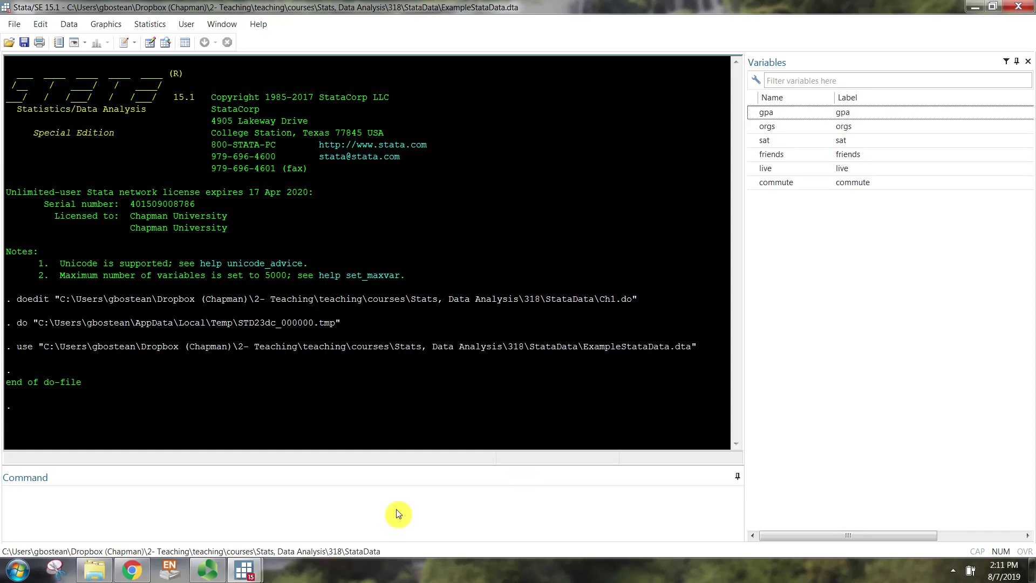
{"action": "left_click", "coordinate": [361, 515]}
Step: Bring the Ch1.do window back to the front, move and narrow it, and place the cursor below the use command
{"action": "left_click", "coordinate": [245, 570]}
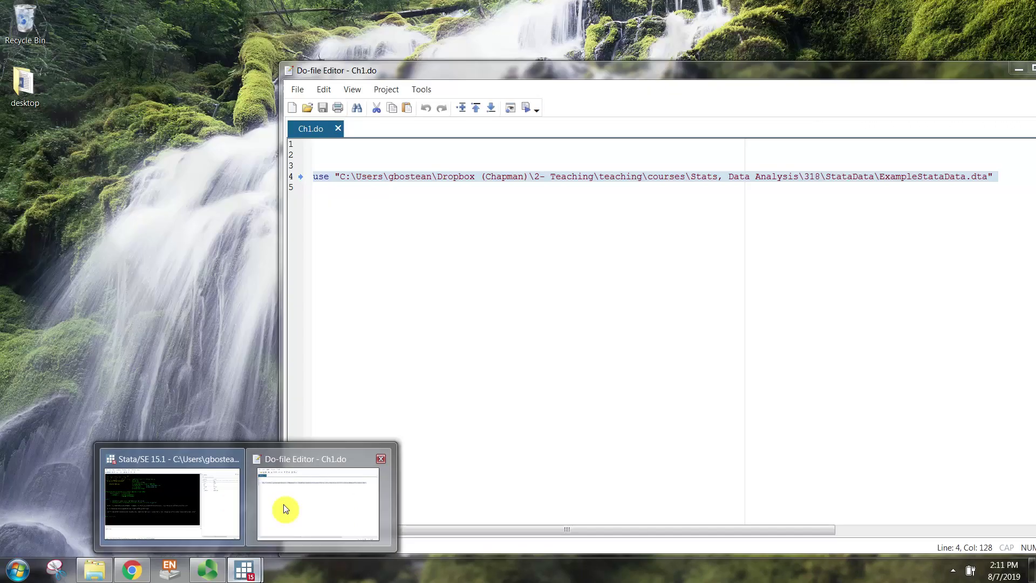
{"action": "left_click", "coordinate": [286, 509]}
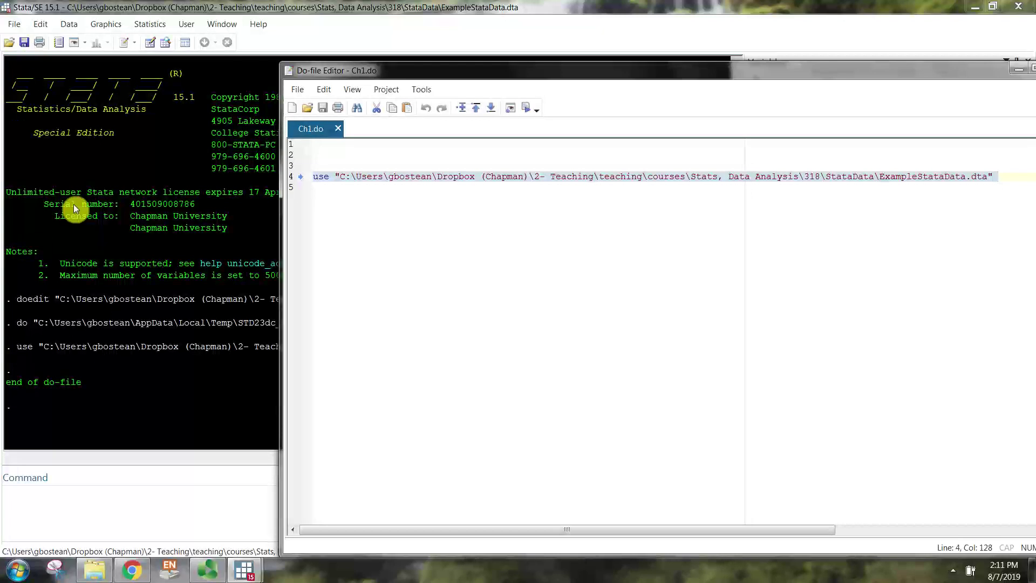
{"action": "left_click", "coordinate": [513, 305]}
{"action": "left_click_drag", "start_coordinate": [410, 70], "coordinate": [276, 52]}
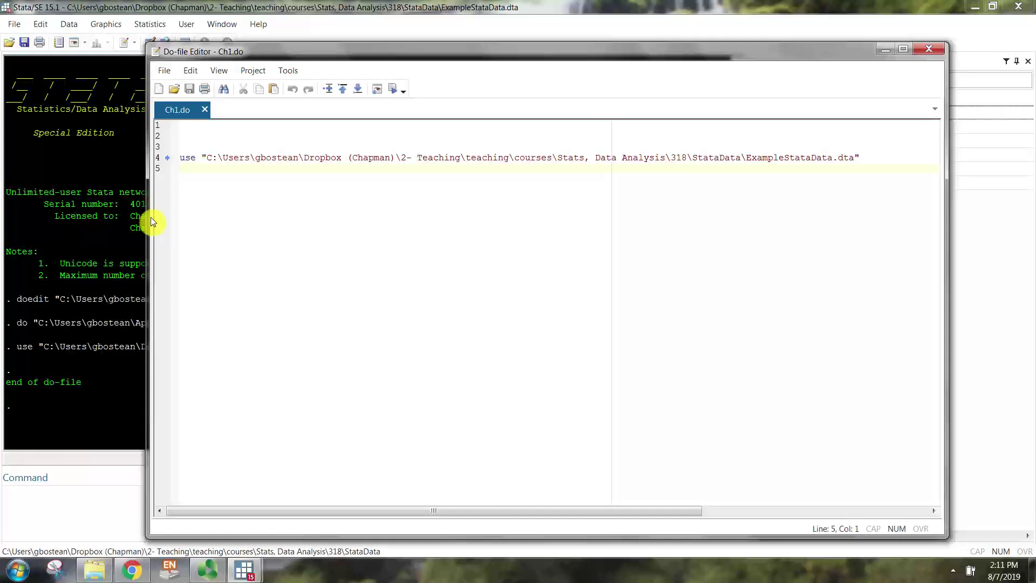
{"action": "left_click_drag", "start_coordinate": [150, 216], "coordinate": [177, 219]}
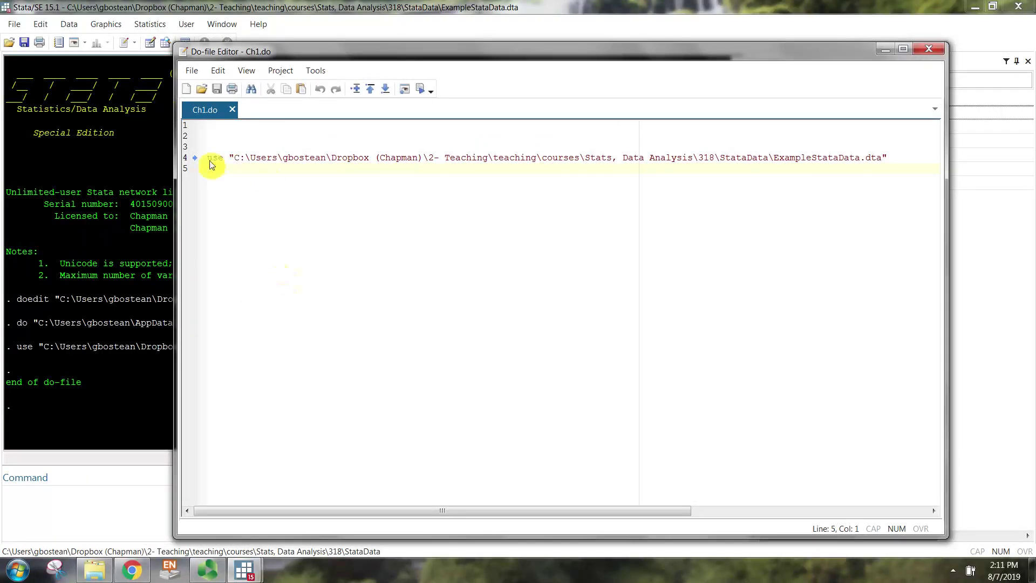
Step: Add the commands "browse" on line 6 and "summarize" on line 8 of Ch1.do
{"action": "key", "text": "Return"}
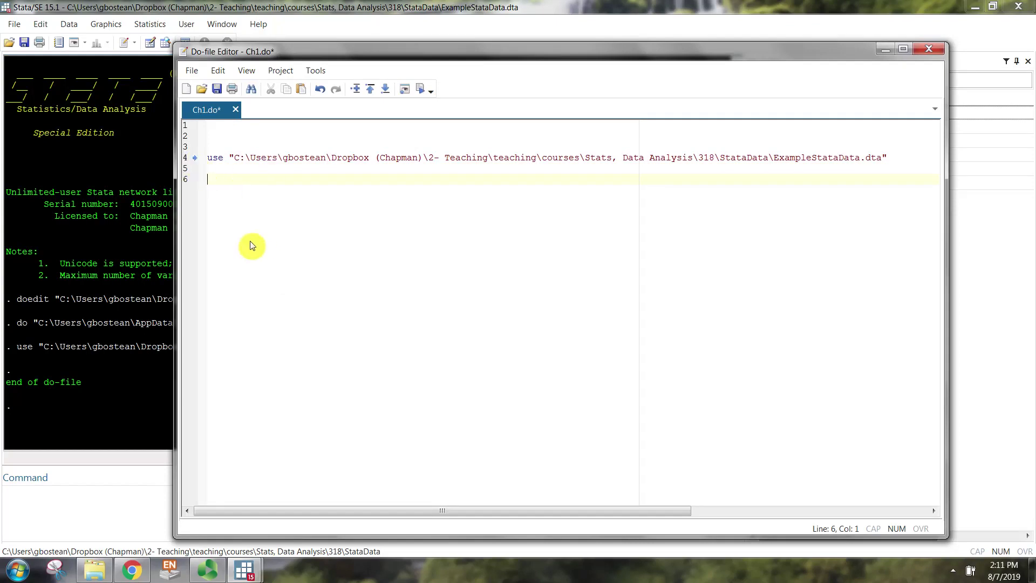
{"action": "type", "text": "browse"}
{"action": "key", "text": "Return"}
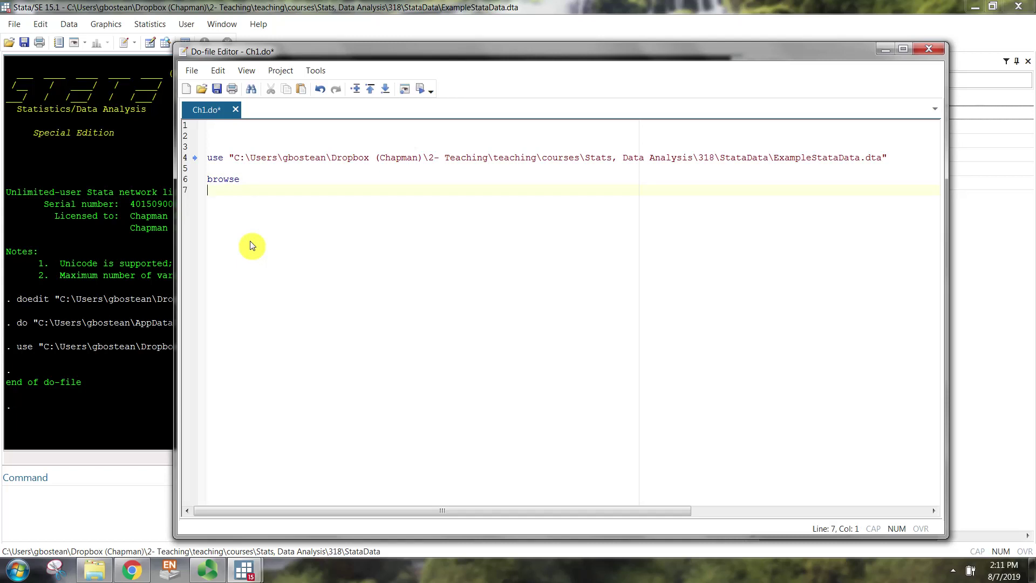
{"action": "key", "text": "Return"}
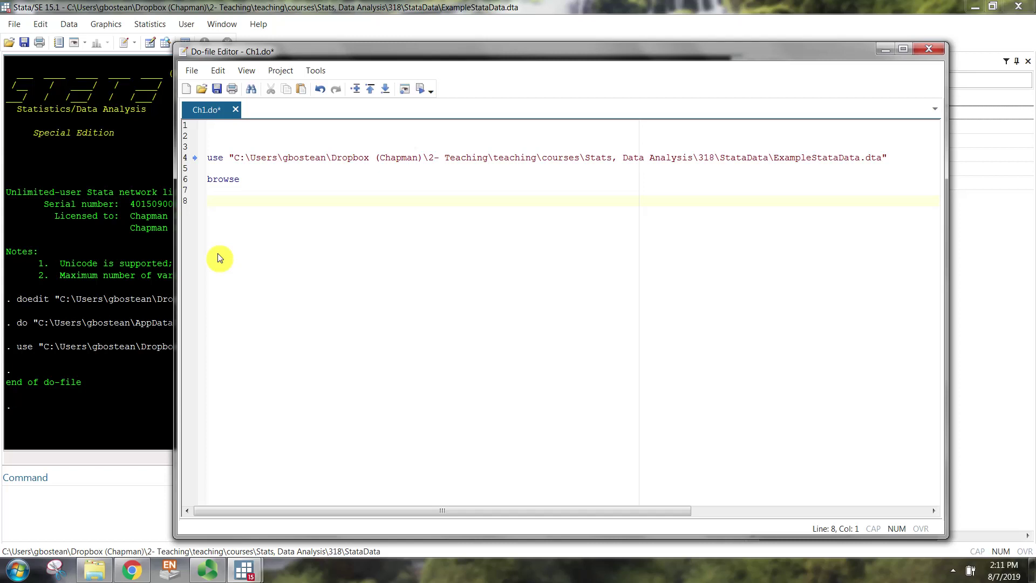
{"action": "type", "text": "summarie"}
{"action": "key", "text": "BackSpace"}
{"action": "type", "text": "ze"}
{"action": "key", "text": "Return"}
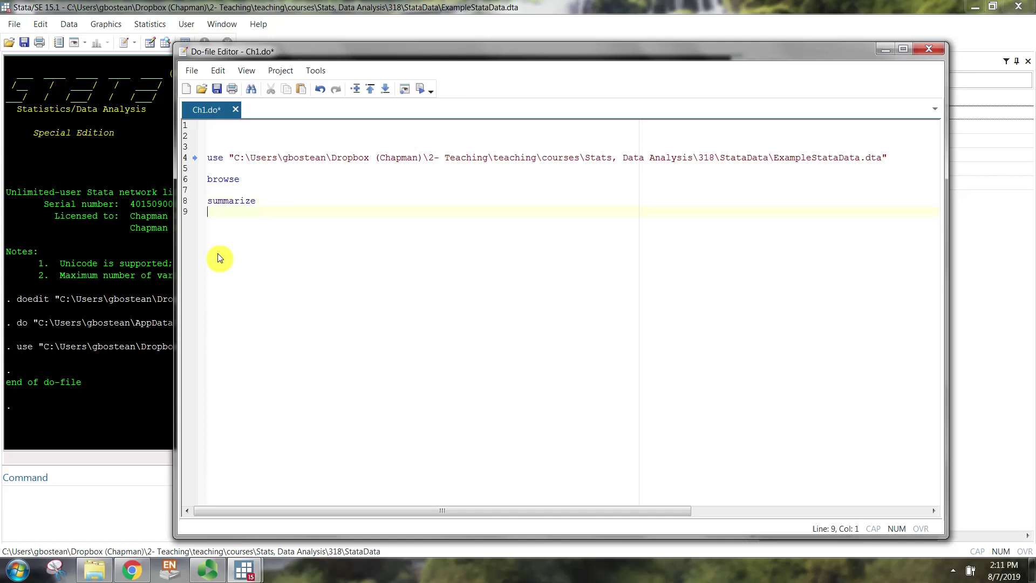
Step: Add the command "summarize gpa" on line 10 of Ch1.do
{"action": "key", "text": "Return"}
{"action": "type", "text": "summarize "}
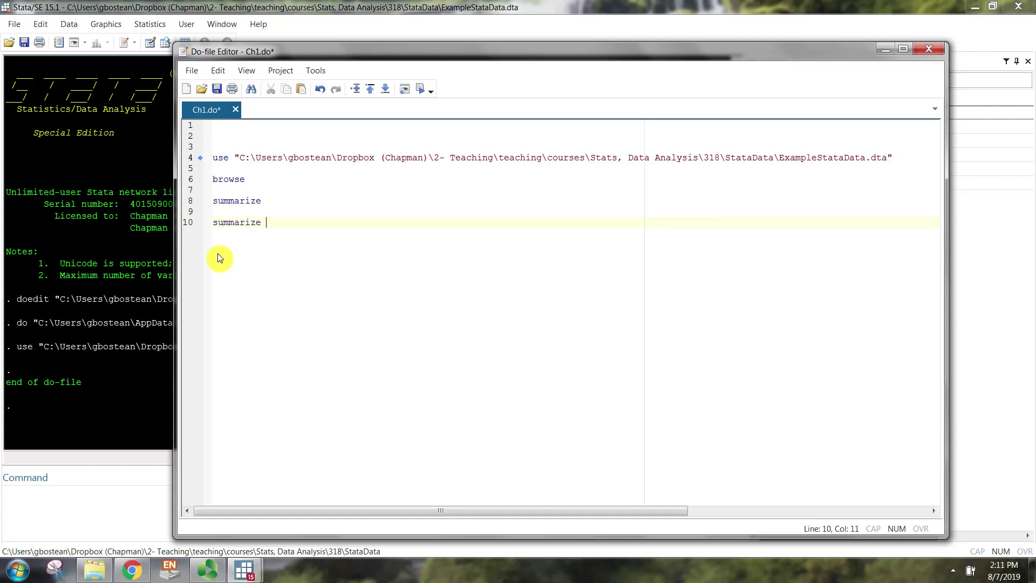
{"action": "type", "text": "gpa"}
{"action": "key", "text": "Return"}
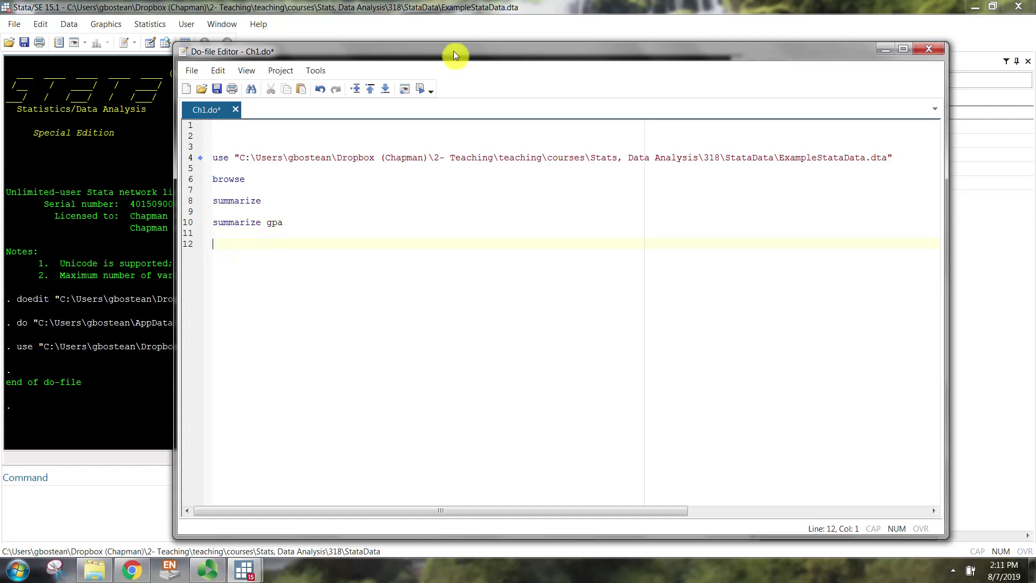
Step: Rearrange the Do-file Editor to reveal the variable list and add "generate orgs2=orgs" on line 12
{"action": "left_click_drag", "start_coordinate": [455, 51], "coordinate": [342, 47]}
{"action": "mouse_move", "coordinate": [684, 238]}
{"action": "left_mouse_down"}
{"action": "mouse_move", "coordinate": [656, 231]}
{"action": "mouse_move", "coordinate": [702, 241]}
{"action": "left_mouse_up"}
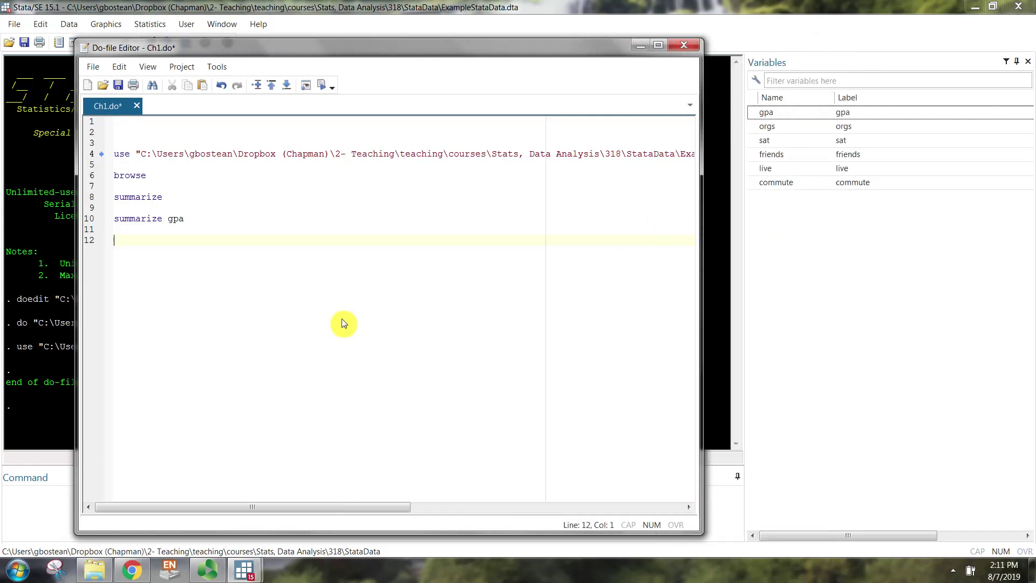
{"action": "type", "text": "generate"}
{"action": "type", "text": "orgs2=orgs"}
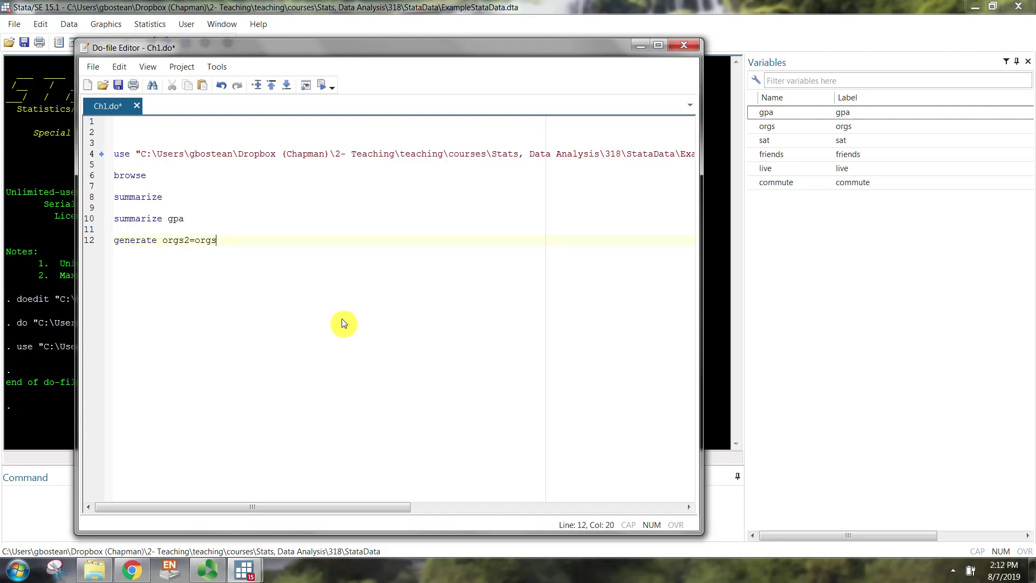
Step: Add "replace orgs2= 1 if orgs >=1" and "replace orgs2= 0 if orgs ==0" below the generate command
{"action": "key", "text": "Return"}
{"action": "type", "text": "replace orgs2= 1 if orgs >="}
{"action": "type", "text": "1"}
{"action": "key", "text": "Return"}
{"action": "type", "text": "repl"}
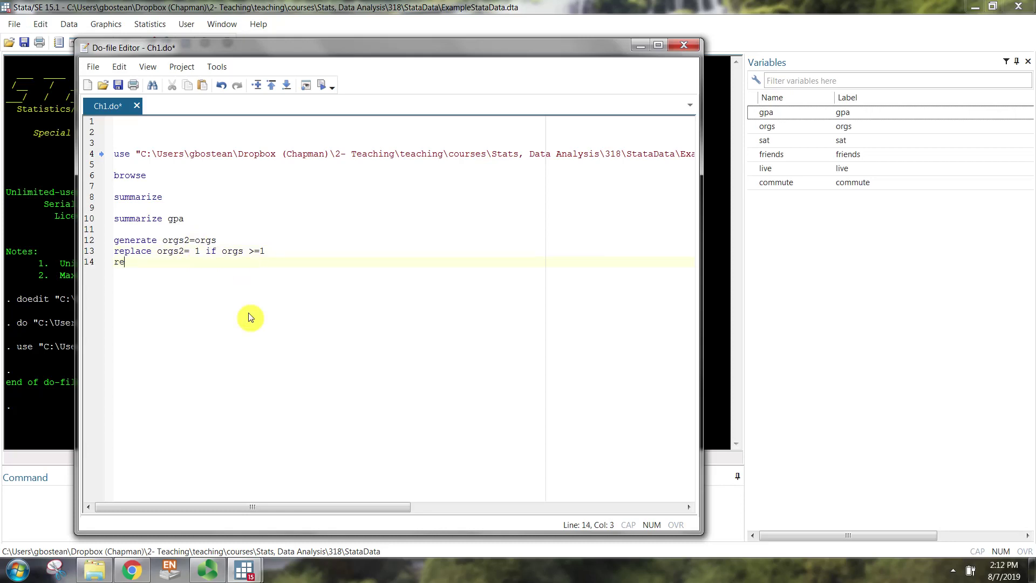
{"action": "type", "text": "ace orgs2"}
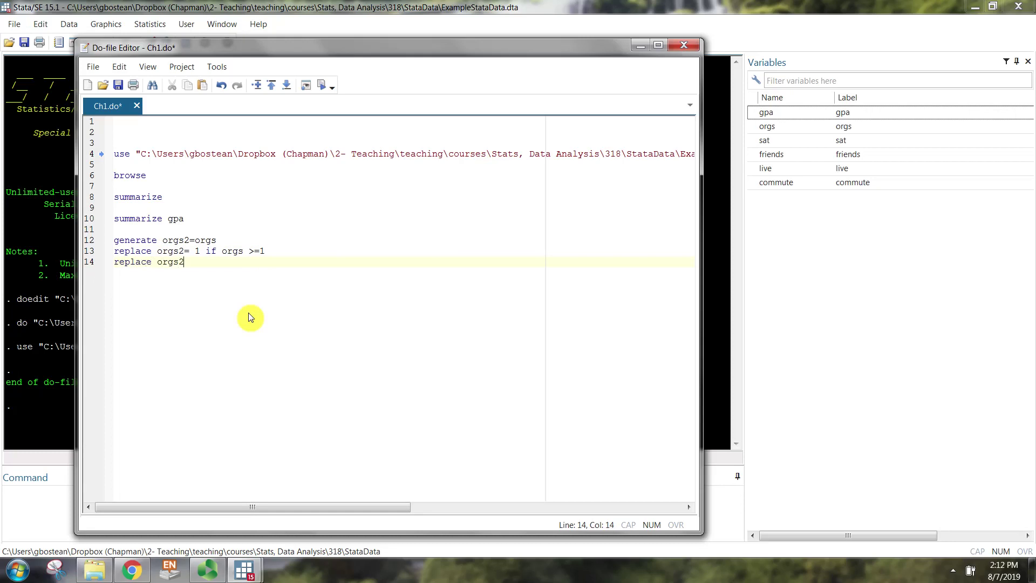
{"action": "type", "text": "= 0 if orgs ==0"}
{"action": "key", "text": "Return"}
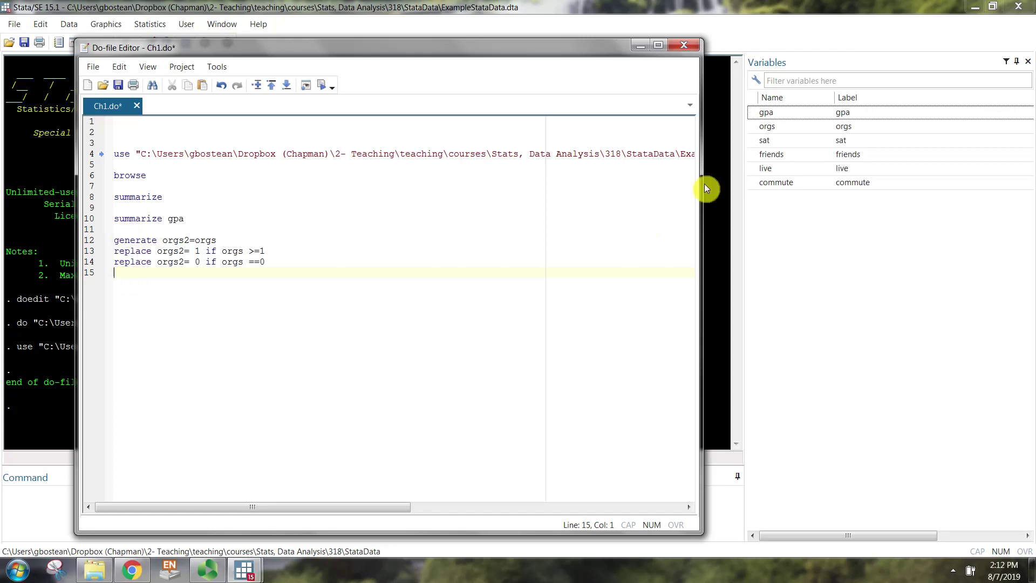
Step: Reposition the Do-file Editor, execute only the commands on lines 6 to 14, and close the data browser window
{"action": "left_click_drag", "start_coordinate": [701, 184], "coordinate": [882, 197]}
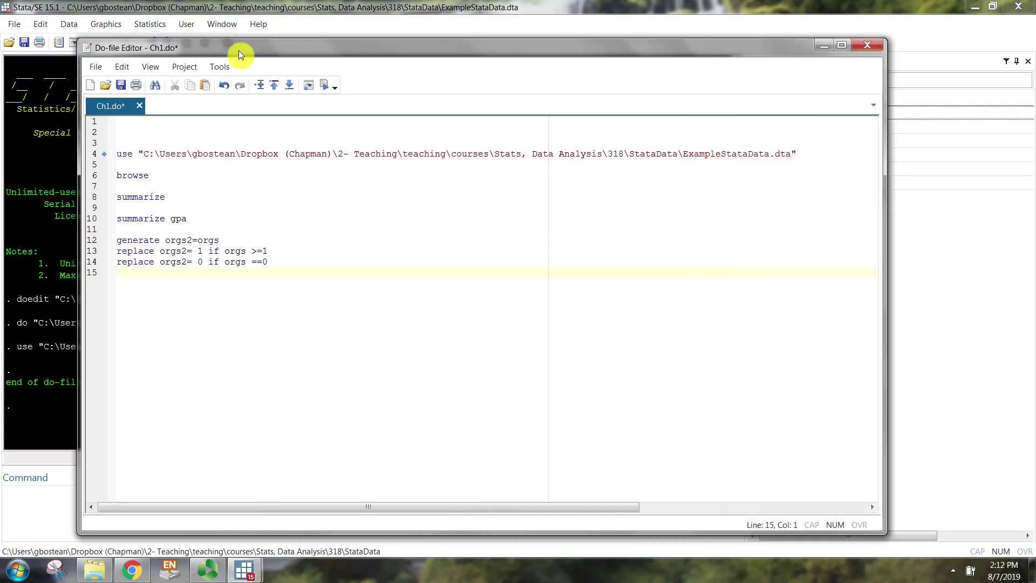
{"action": "left_click_drag", "start_coordinate": [238, 48], "coordinate": [429, 219]}
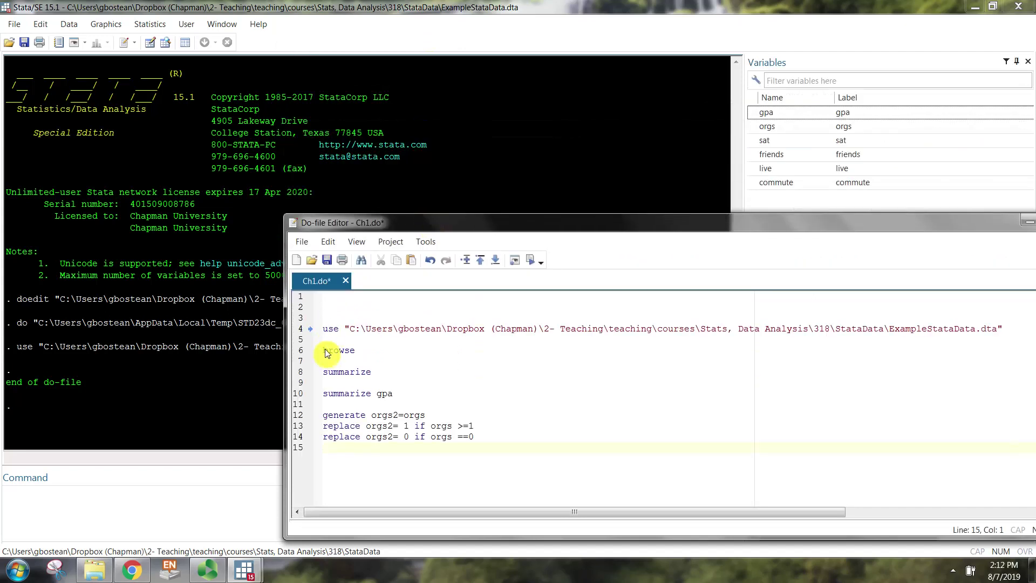
{"action": "left_click_drag", "start_coordinate": [323, 349], "coordinate": [344, 461]}
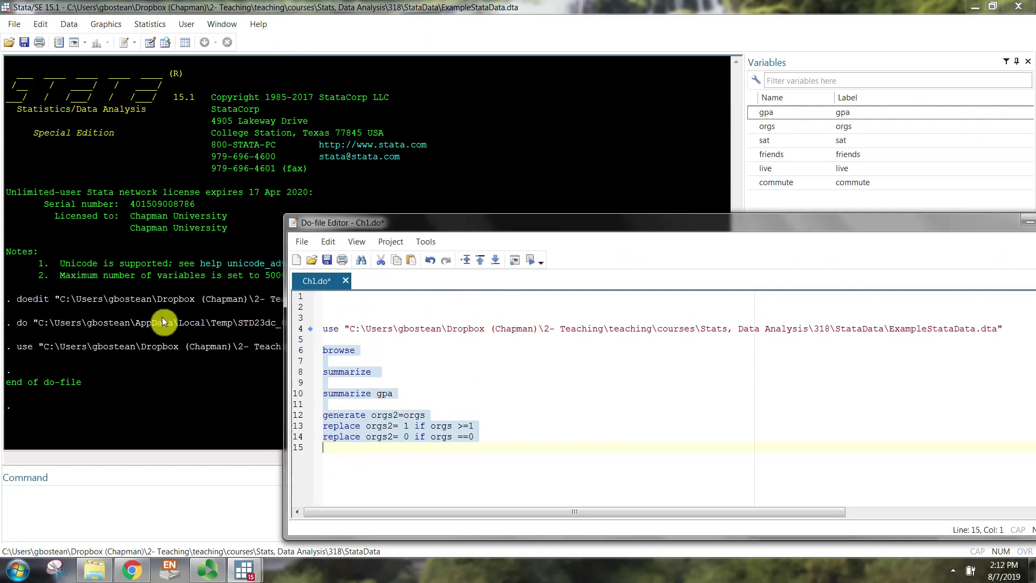
{"action": "left_click", "coordinate": [530, 259]}
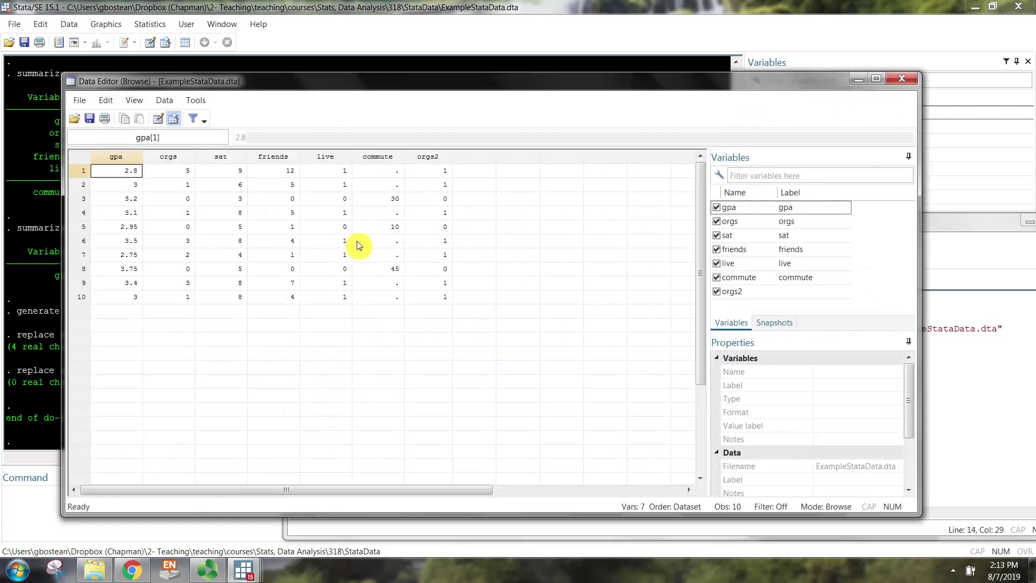
{"action": "left_click", "coordinate": [906, 85]}
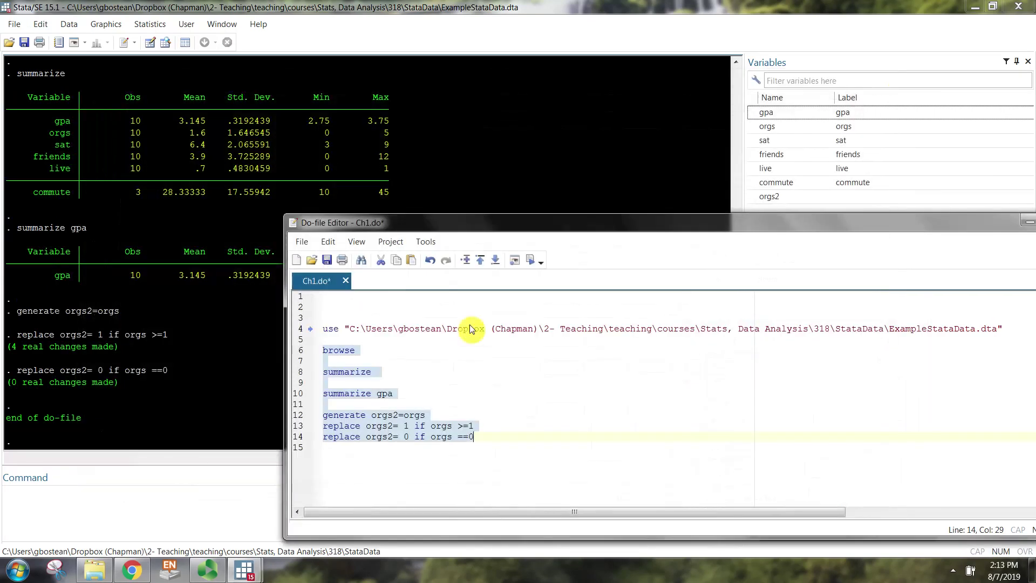
Step: Review the summarize, generate and replace output in the Stata results against the commands in Ch1.do
{"action": "left_click", "coordinate": [85, 118]}
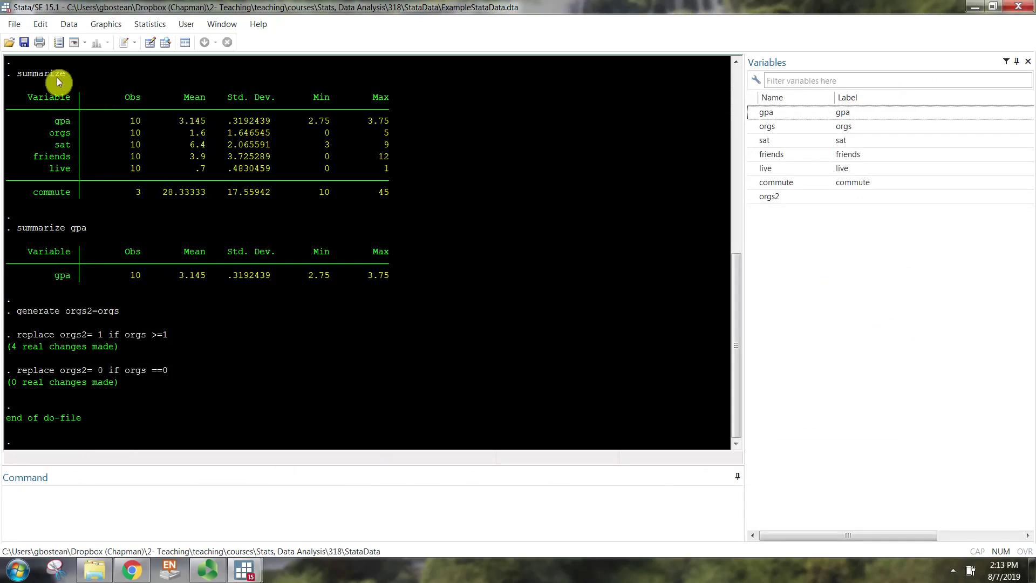
{"action": "scroll", "coordinate": [56, 76], "scroll_direction": "up", "scroll_amount": 2}
{"action": "mouse_move", "coordinate": [244, 570]}
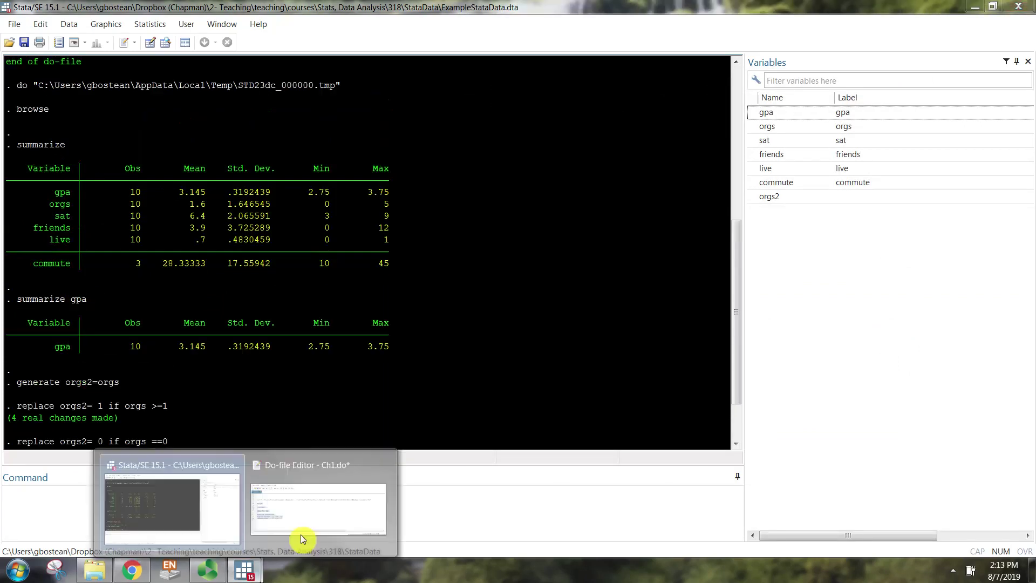
{"action": "left_click", "coordinate": [302, 540]}
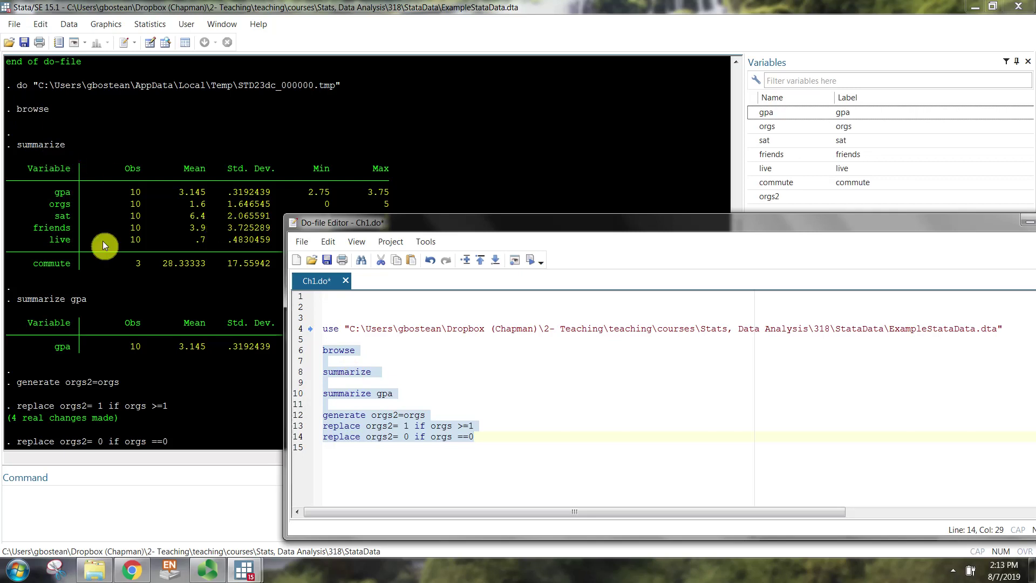
{"action": "left_click_drag", "start_coordinate": [351, 229], "coordinate": [494, 225]}
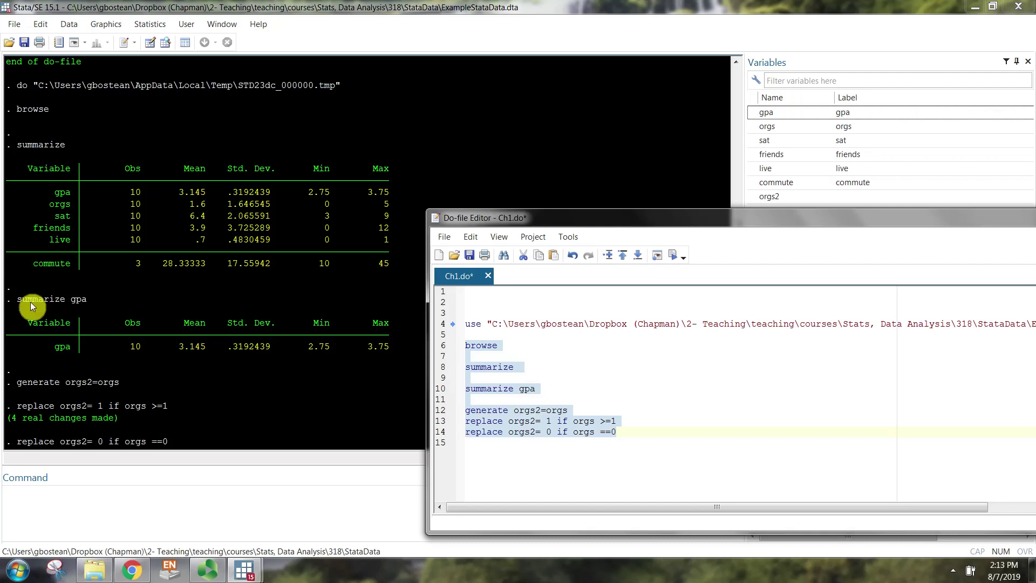
{"action": "left_click", "coordinate": [45, 380]}
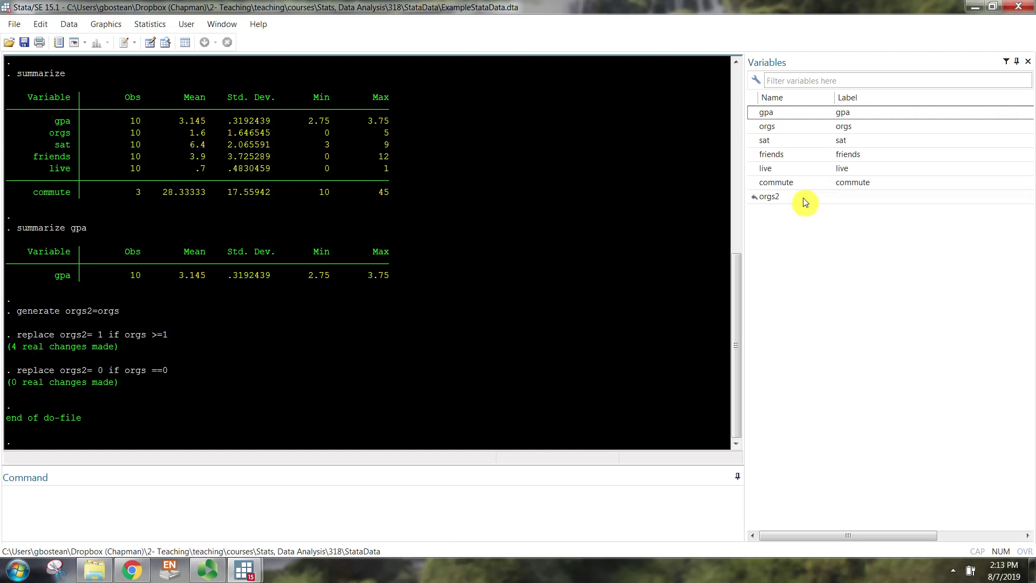
Step: Return to Ch1.do and add "tab orgs2" on line 16, copying the variable name from the replace command above
{"action": "mouse_move", "coordinate": [244, 570]}
{"action": "left_click", "coordinate": [294, 518]}
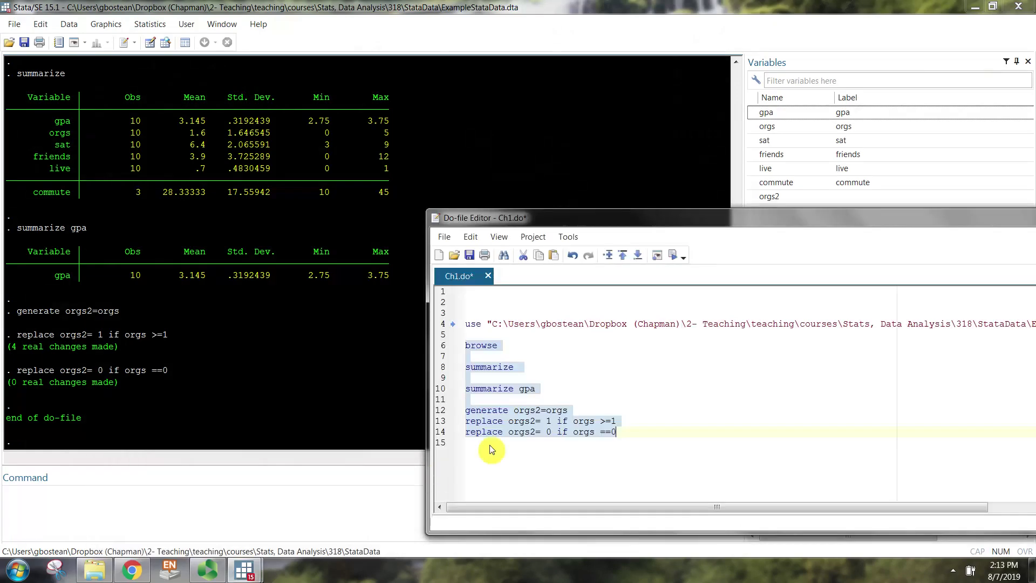
{"action": "left_click", "coordinate": [491, 450]}
{"action": "key", "text": "Return"}
{"action": "type", "text": "tab"}
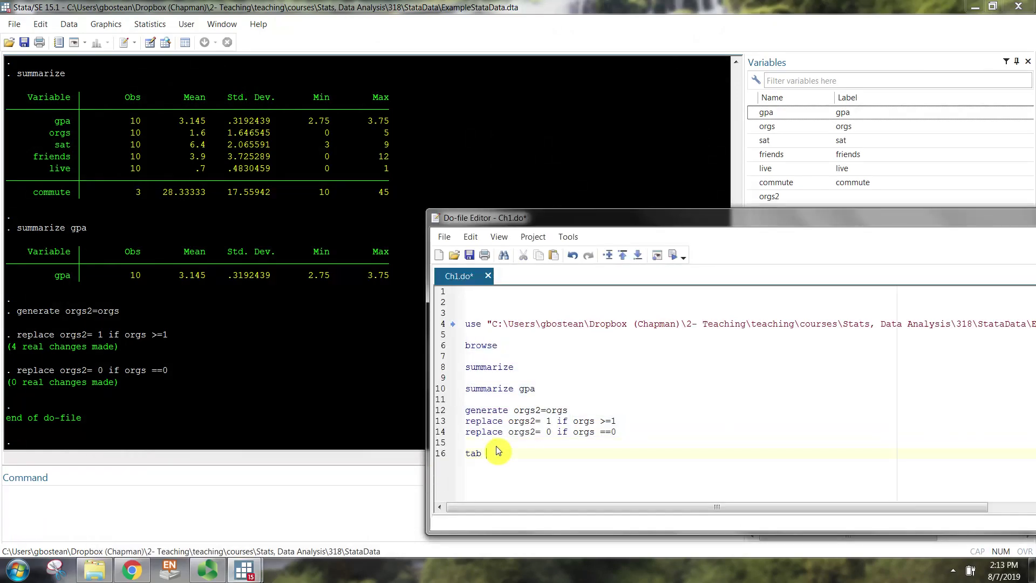
{"action": "double_click", "coordinate": [520, 433]}
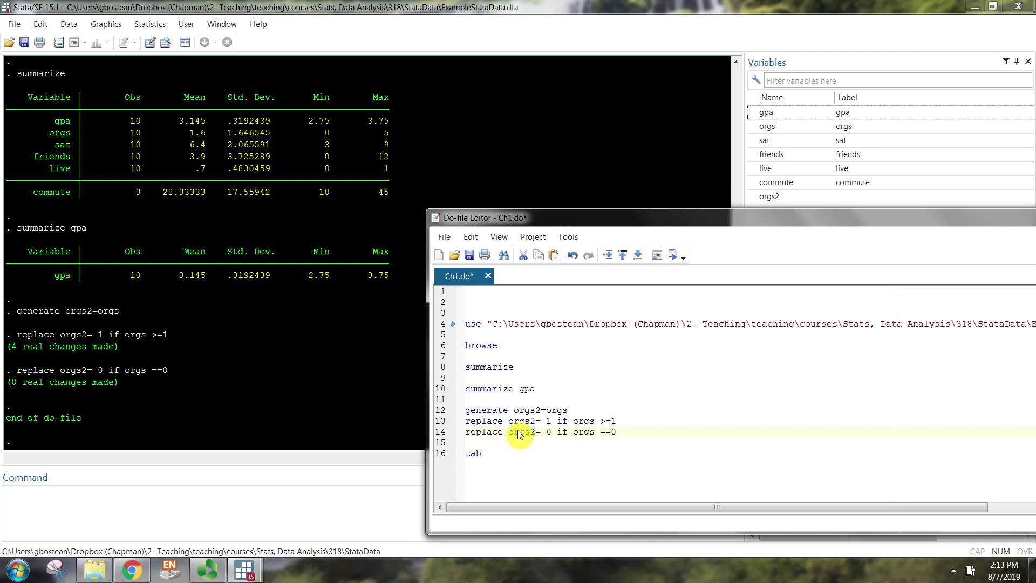
{"action": "key", "text": "ctrl+c"}
{"action": "left_click", "coordinate": [491, 451]}
{"action": "key", "text": "ctrl+v"}
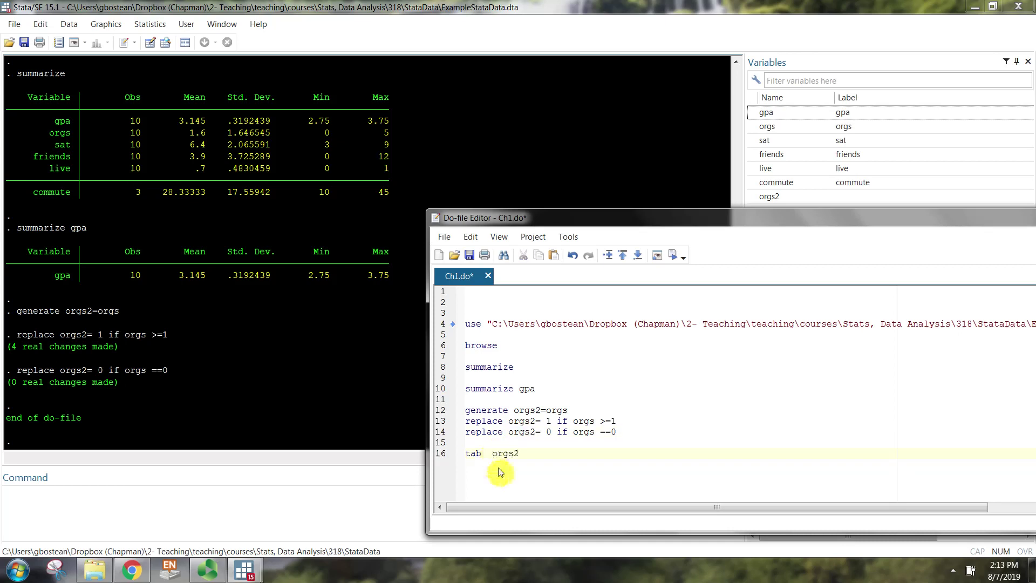
{"action": "double_click", "coordinate": [492, 457]}
{"action": "left_click", "coordinate": [484, 454]}
{"action": "key", "text": "BackSpace"}
Step: Execute only the tab orgs2 line of Ch1.do and clear the selection
{"action": "double_click", "coordinate": [474, 454]}
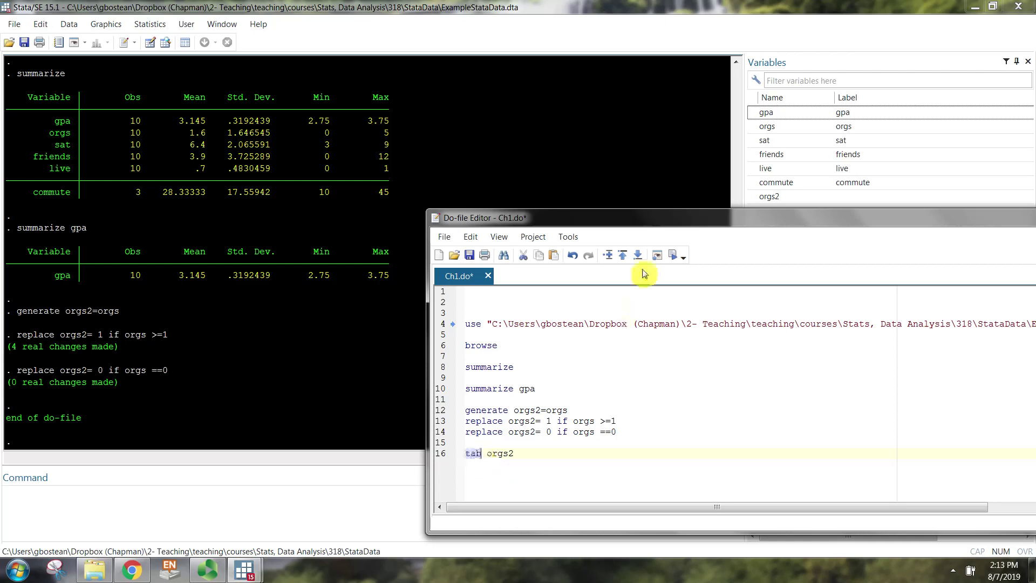
{"action": "left_click", "coordinate": [671, 258]}
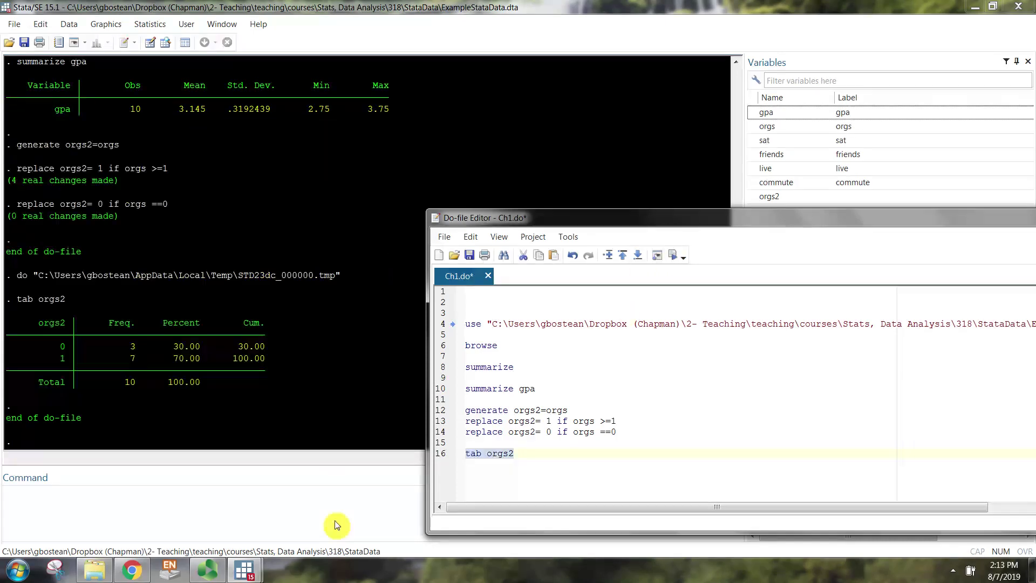
{"action": "left_click", "coordinate": [574, 453]}
Step: Save Ch1.do, then move and narrow the Do-file Editor so the tab orgs2 output stays visible
{"action": "left_click", "coordinate": [469, 256]}
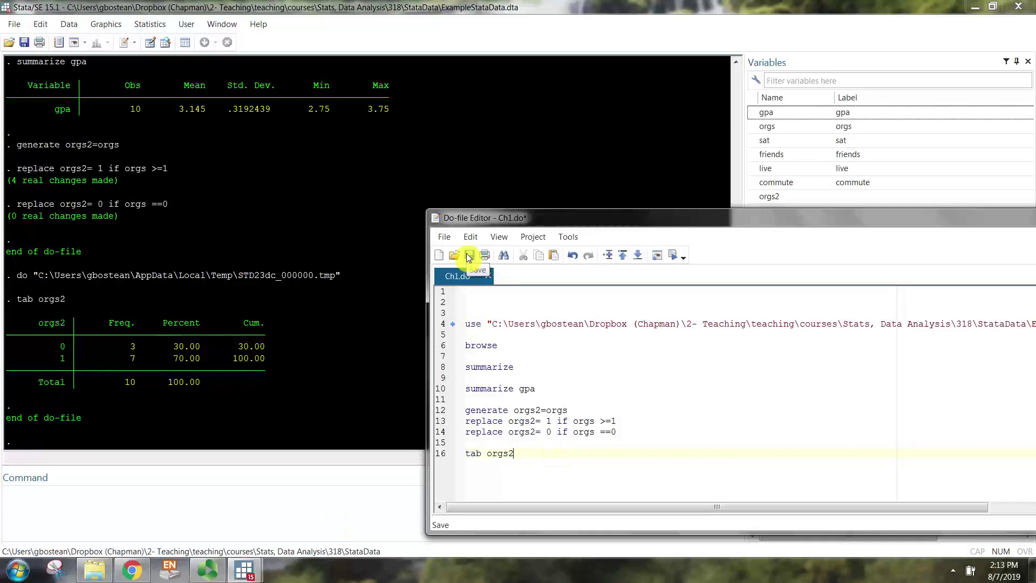
{"action": "left_click_drag", "start_coordinate": [616, 214], "coordinate": [378, 152]}
{"action": "left_click_drag", "start_coordinate": [184, 286], "coordinate": [303, 301]}
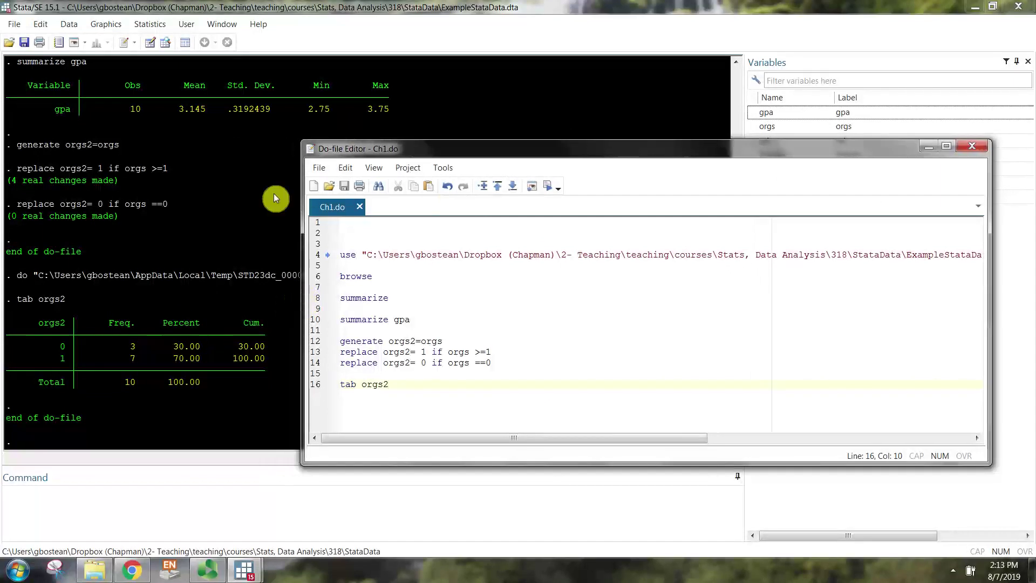
Step: Examine the tab orgs2 frequency table in the Stata results window and return to Ch1.do
{"action": "left_click", "coordinate": [230, 218]}
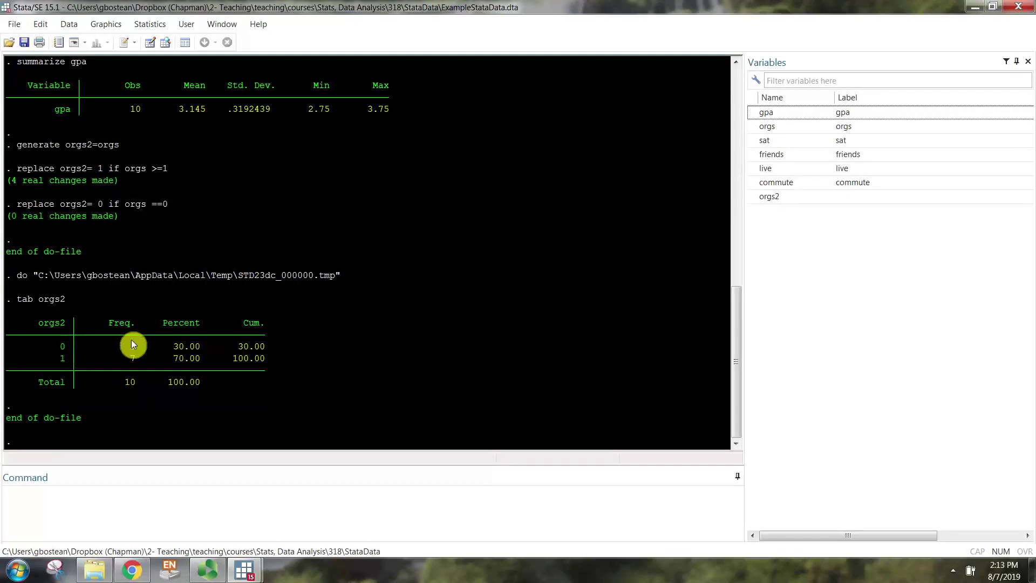
{"action": "mouse_move", "coordinate": [244, 570]}
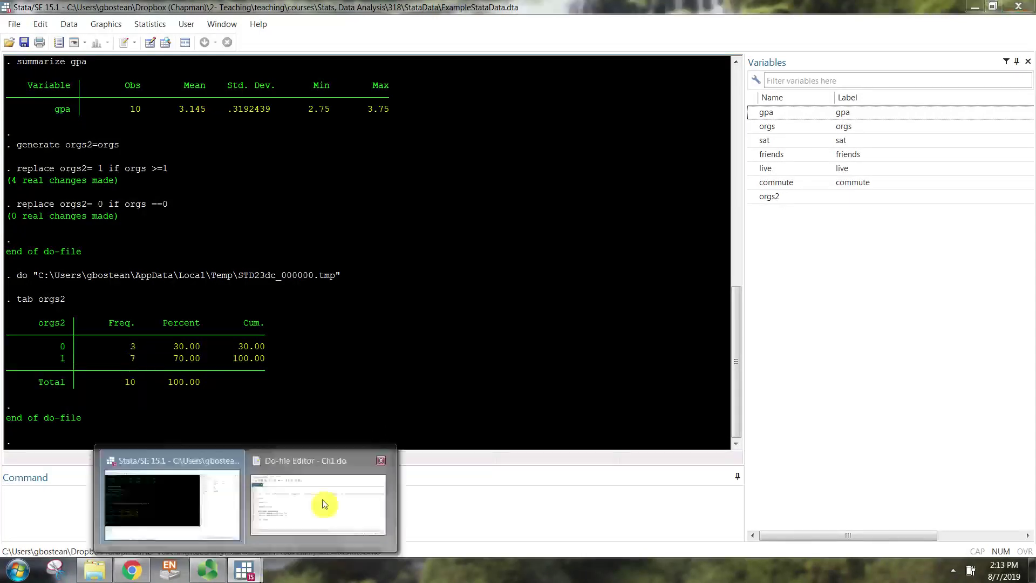
{"action": "left_click", "coordinate": [323, 501]}
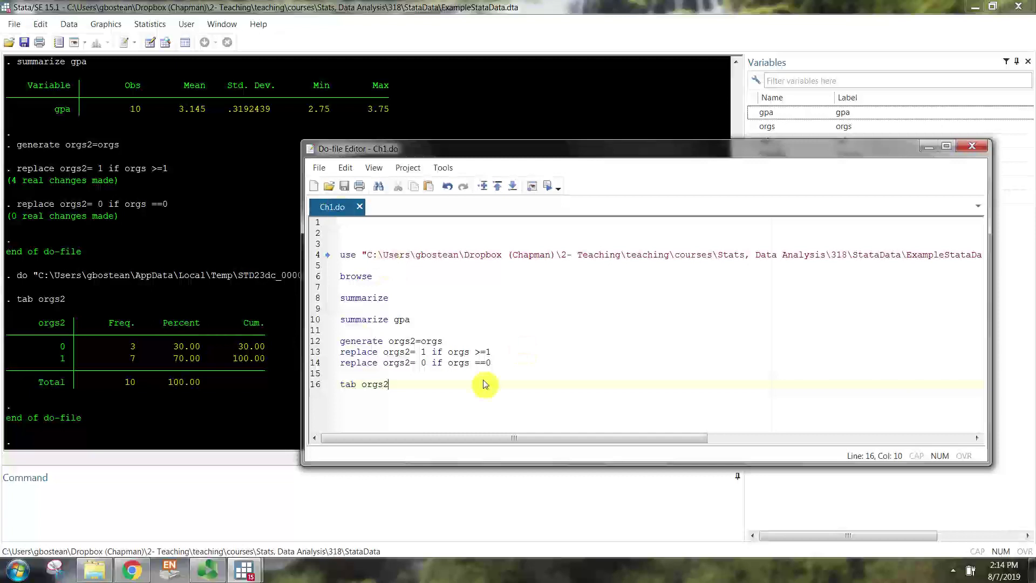
Step: Close the Do-file Editor and quit Stata with the command "exit, clear"
{"action": "left_click", "coordinate": [972, 147]}
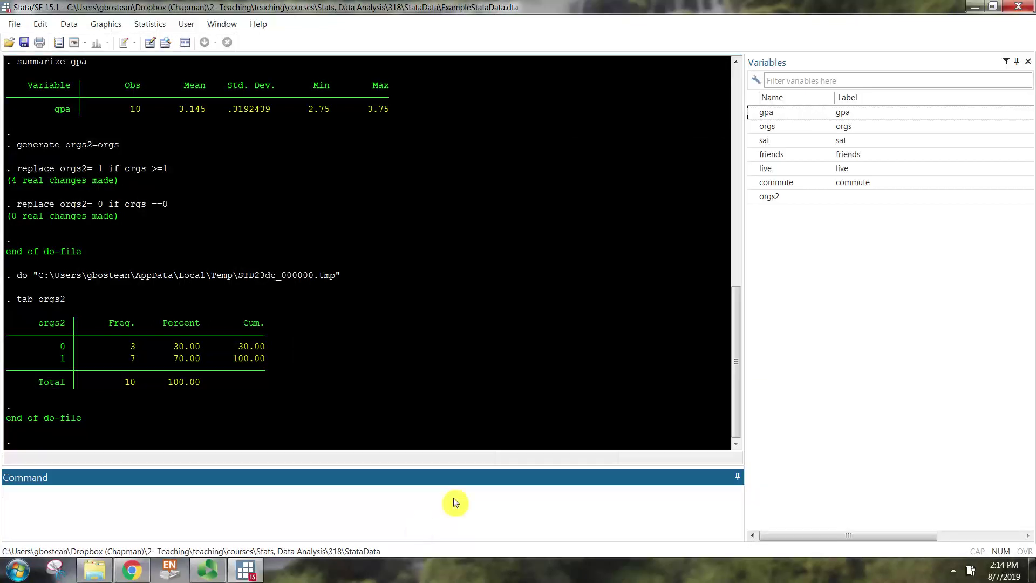
{"action": "type", "text": "exit, clear"}
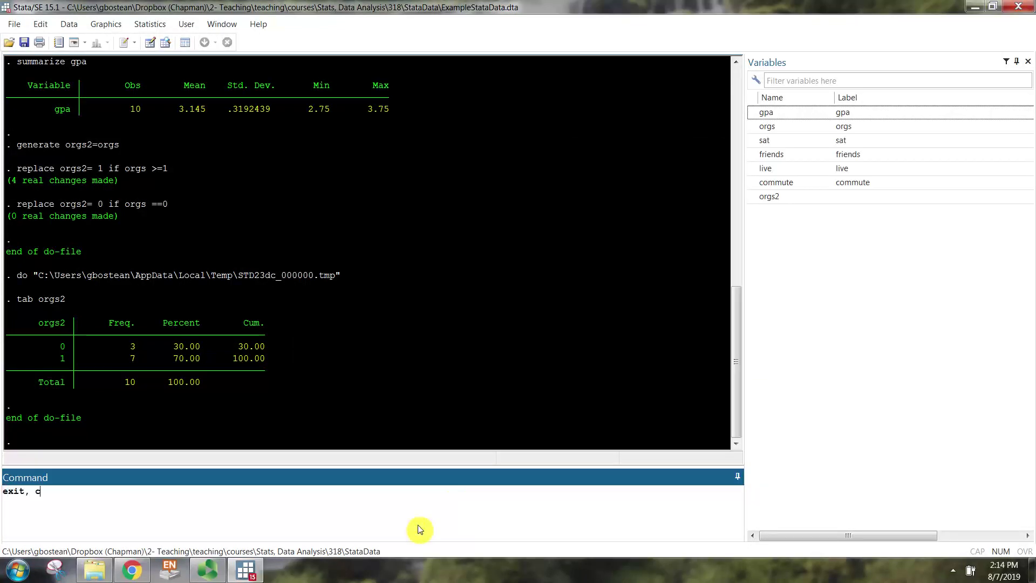
{"action": "key", "text": "Return"}
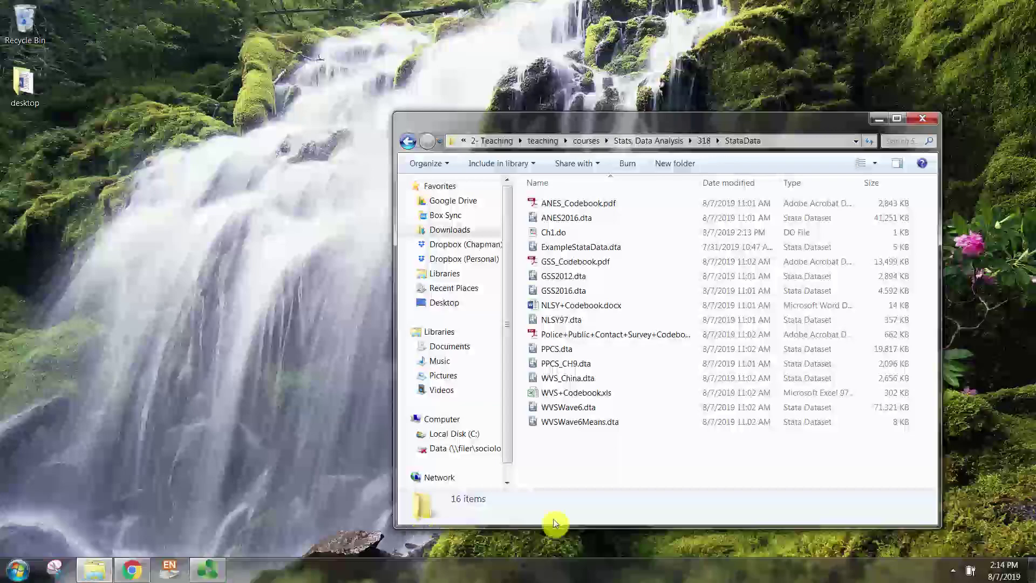
Step: Reopen Ch1.do from the StataData folder, and reposition and heighten the Do-file Editor to show its commands
{"action": "double_click", "coordinate": [576, 231]}
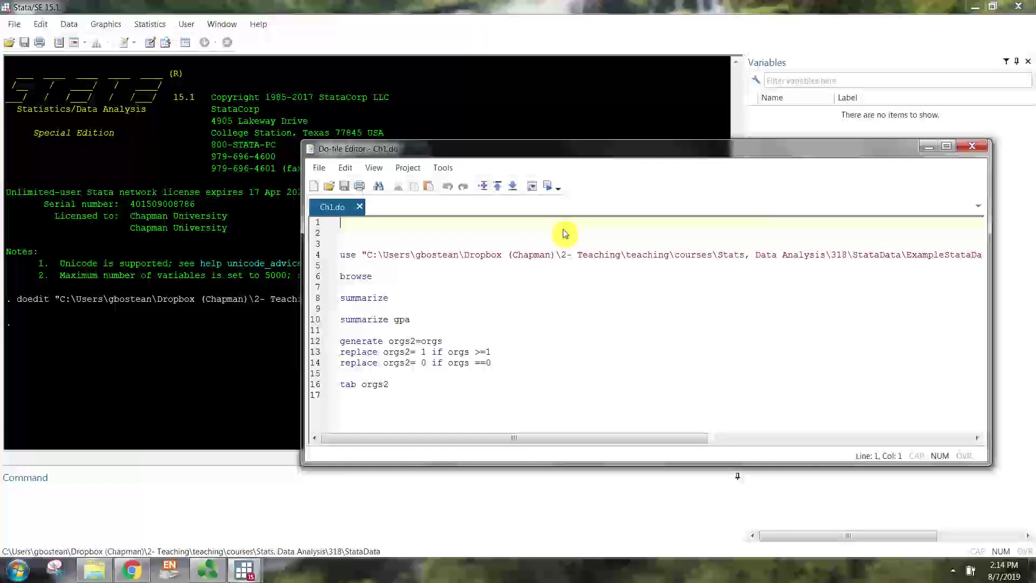
{"action": "left_click_drag", "start_coordinate": [580, 152], "coordinate": [568, 109]}
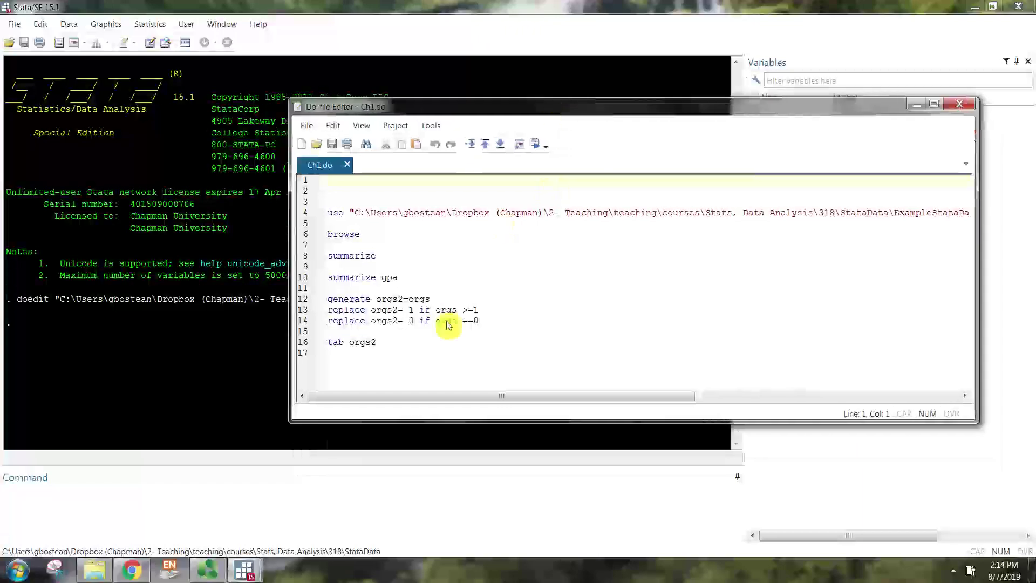
{"action": "left_click_drag", "start_coordinate": [486, 424], "coordinate": [485, 478]}
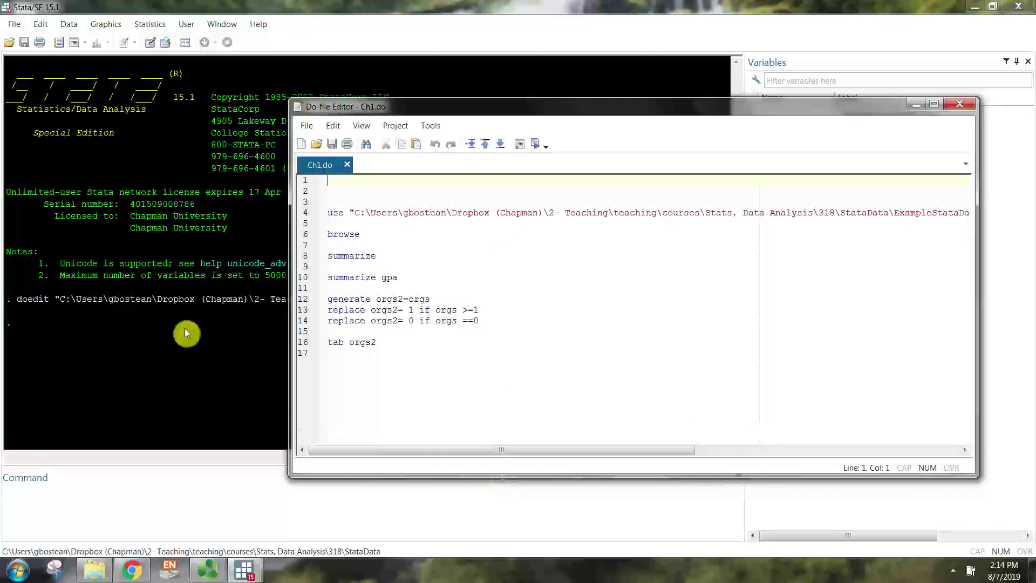
{"action": "left_click", "coordinate": [370, 396]}
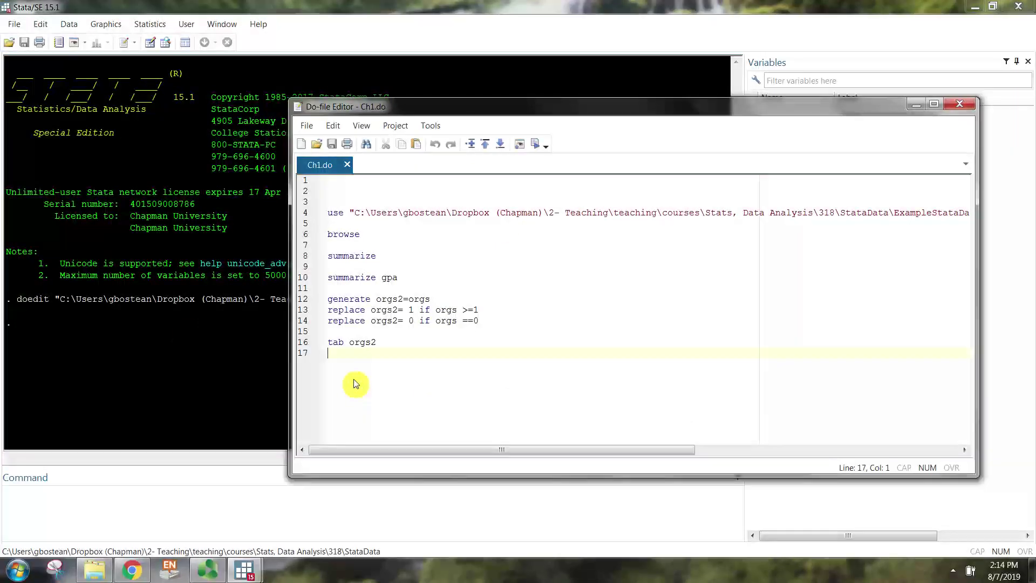
Step: Review the saved commands in Ch1.do from the use line to tab orgs2, in a taller editor window
{"action": "left_click_drag", "start_coordinate": [332, 355], "coordinate": [325, 217]}
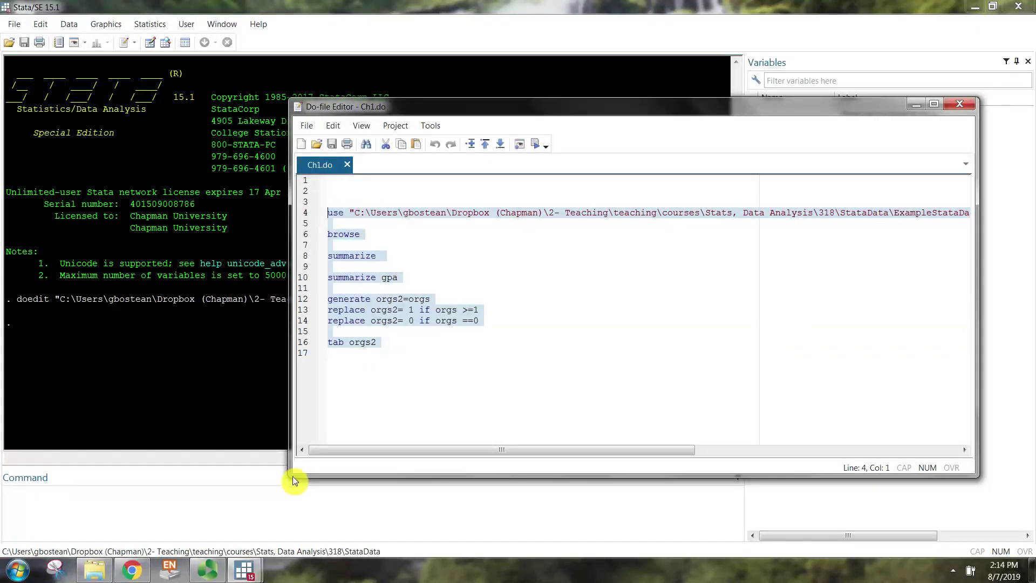
{"action": "left_click_drag", "start_coordinate": [293, 476], "coordinate": [295, 549]}
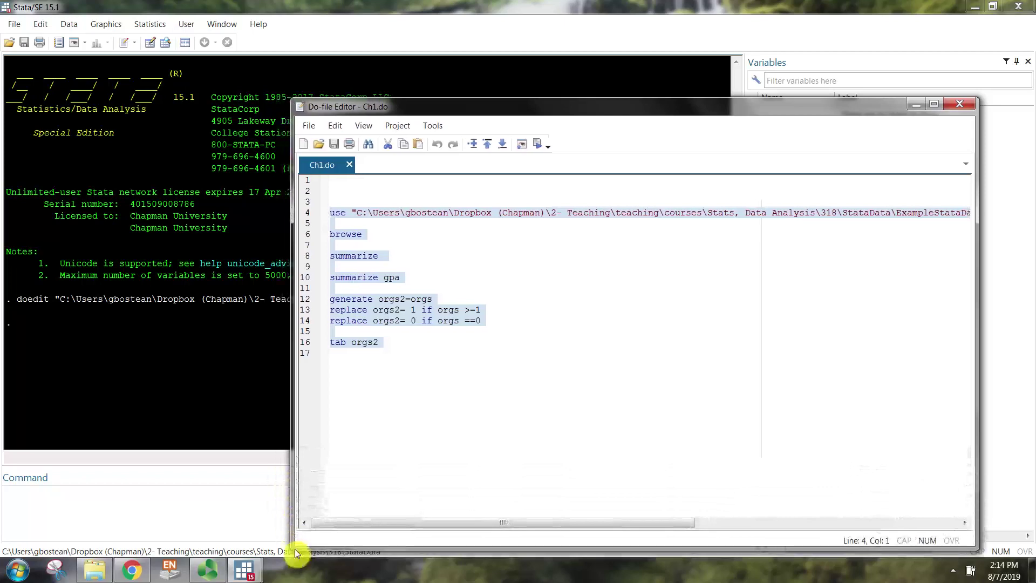
{"action": "left_click", "coordinate": [393, 405]}
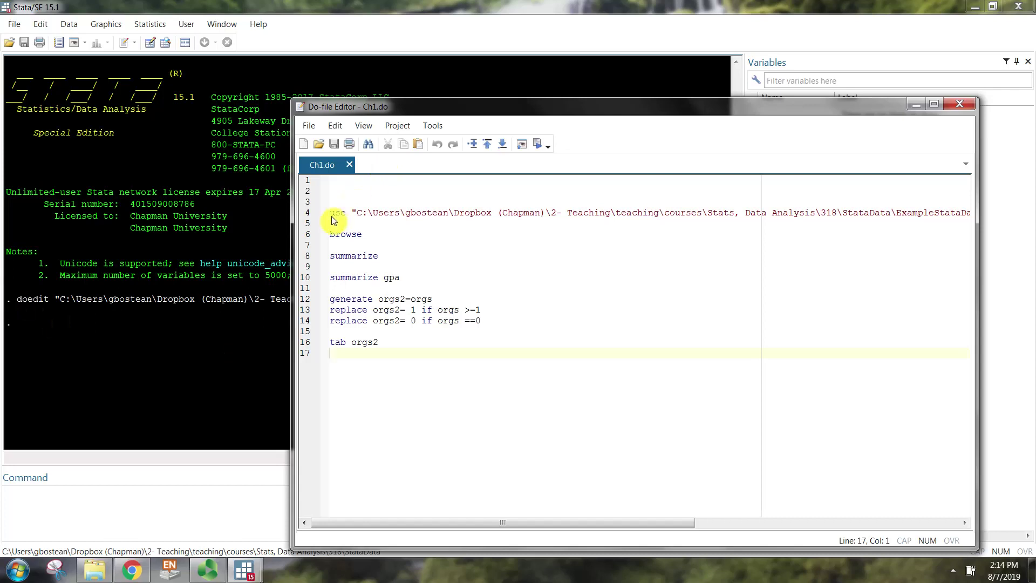
{"action": "left_click_drag", "start_coordinate": [331, 215], "coordinate": [986, 222]}
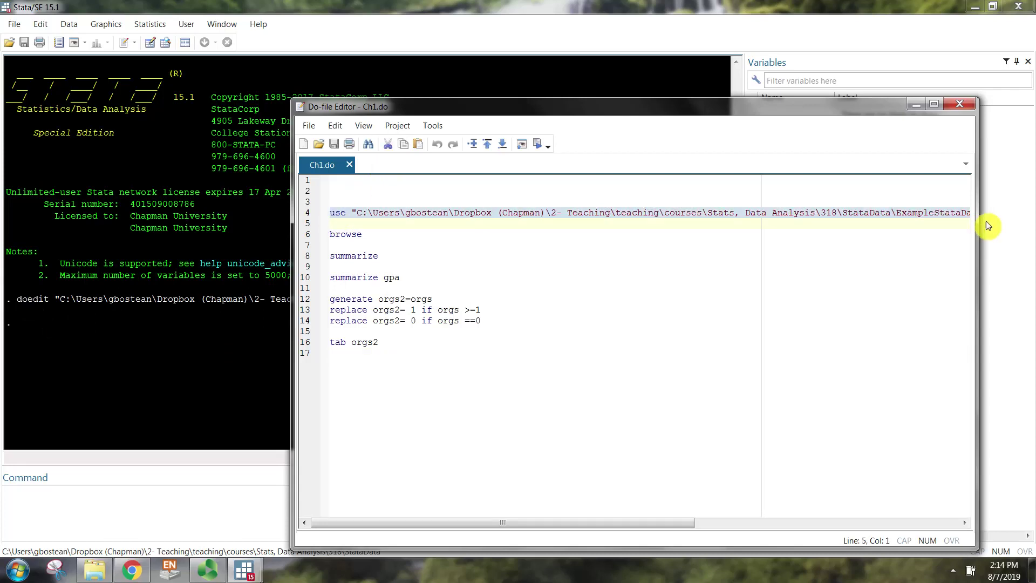
{"action": "left_click", "coordinate": [352, 222]}
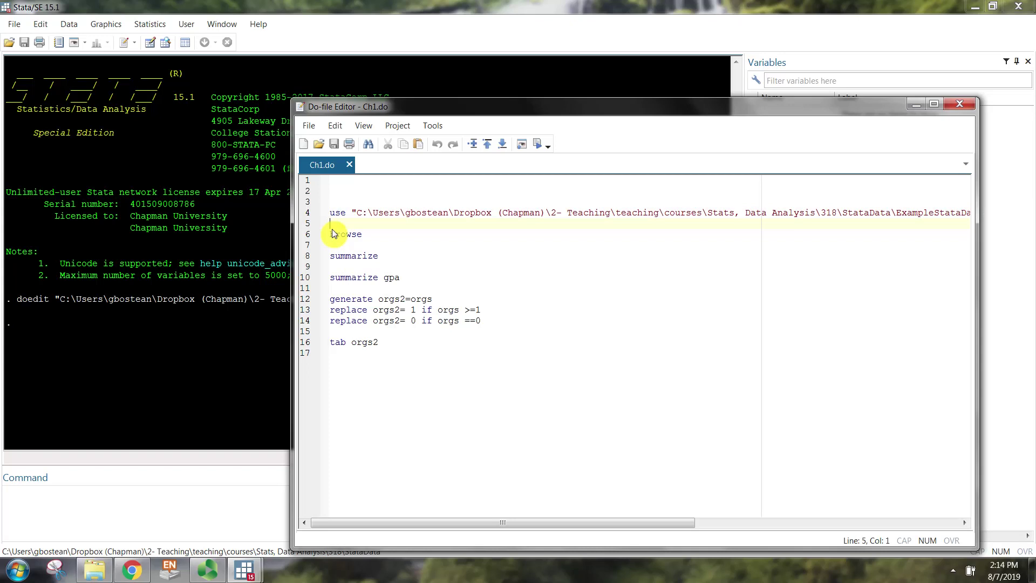
{"action": "left_click", "coordinate": [377, 393]}
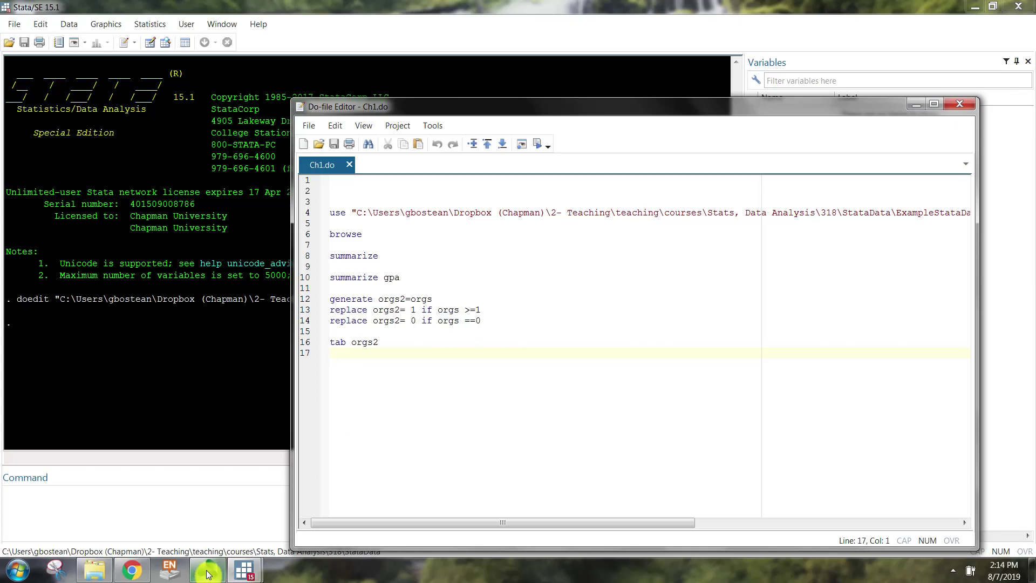
Step: Bring up the StataData folder window and move it to view Ch1.do alongside the datasets
{"action": "mouse_move", "coordinate": [208, 575]}
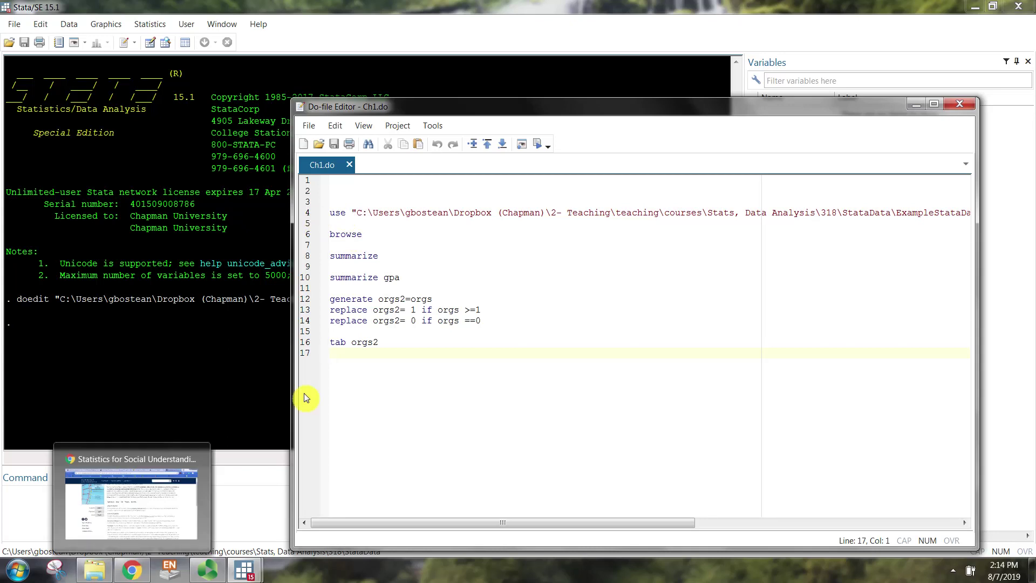
{"action": "left_click", "coordinate": [95, 570]}
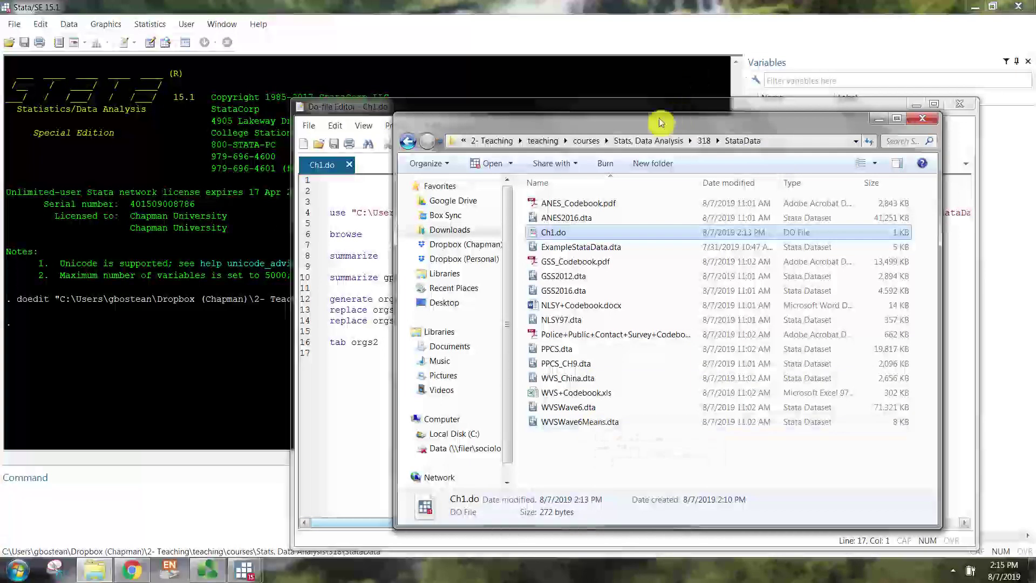
{"action": "left_click_drag", "start_coordinate": [660, 122], "coordinate": [337, 79]}
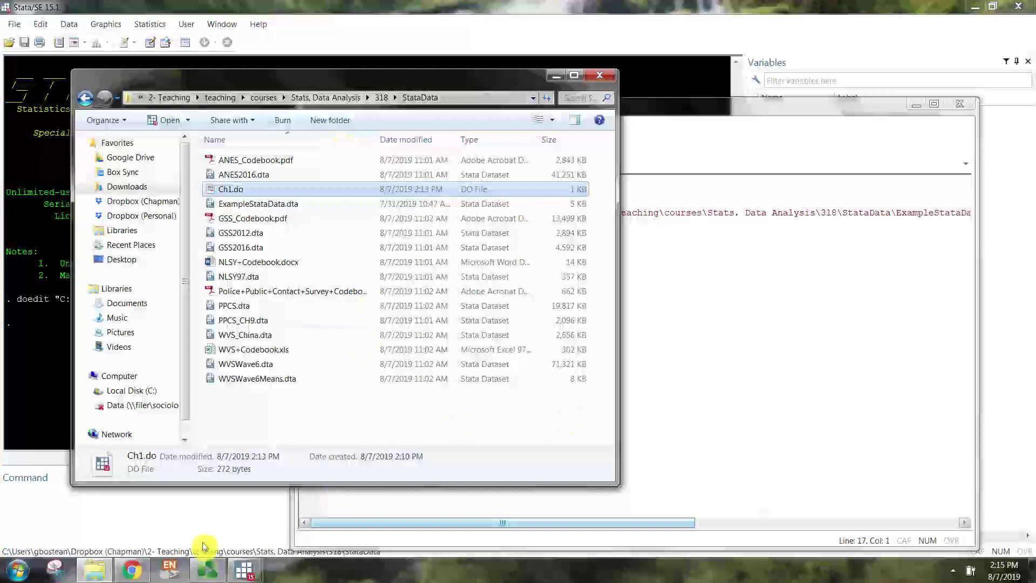
{"action": "left_click", "coordinate": [208, 570]}
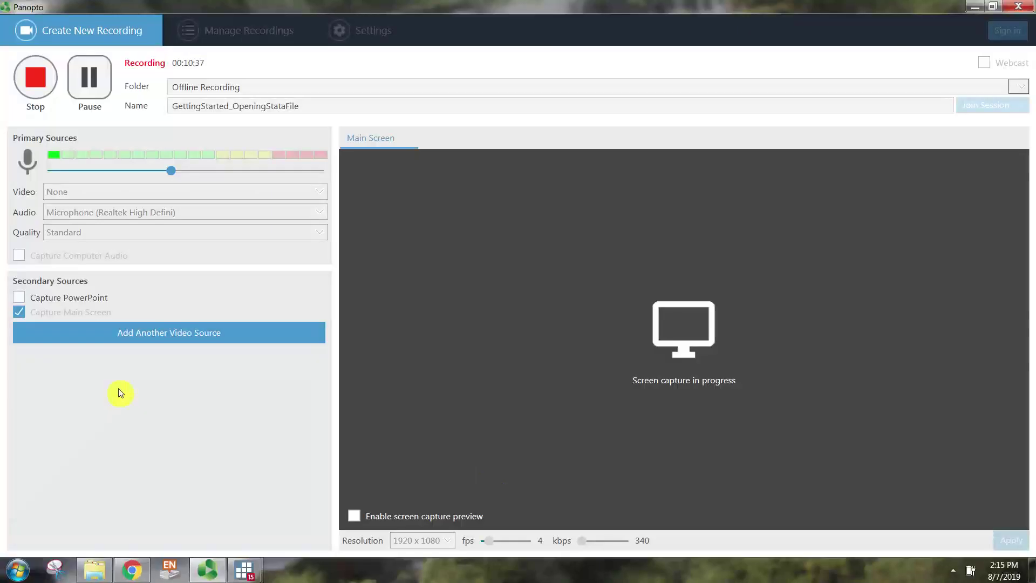